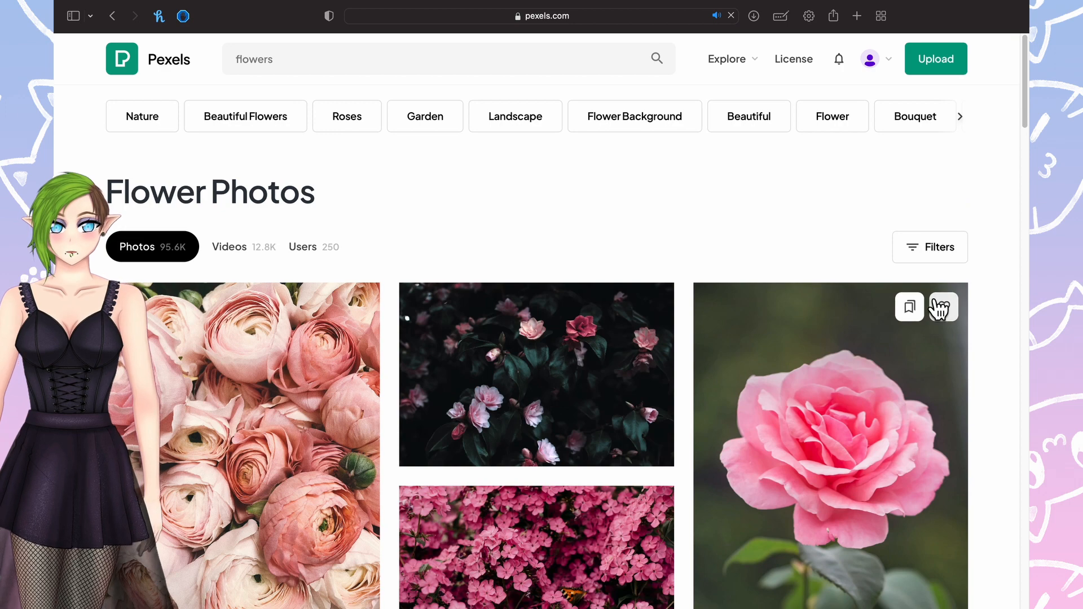
- Browse the Pexels flower photos and the profile's uploaded animal photos for possible reference pictures
{"action": "scroll", "coordinate": [939, 309], "scroll_direction": "down", "scroll_amount": 10}
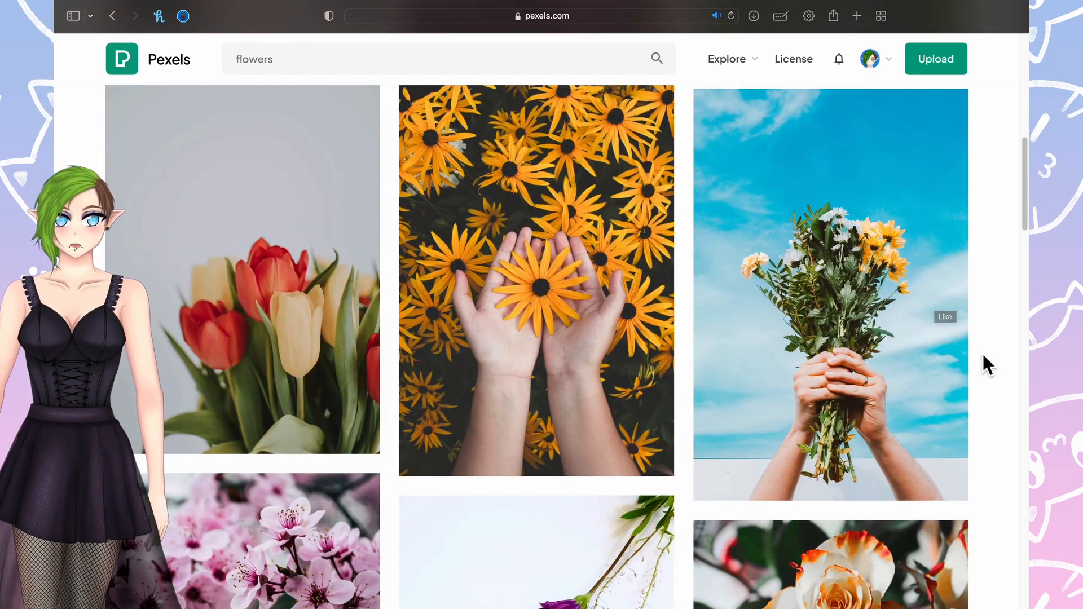
{"action": "scroll", "coordinate": [983, 355], "scroll_direction": "down", "scroll_amount": 15}
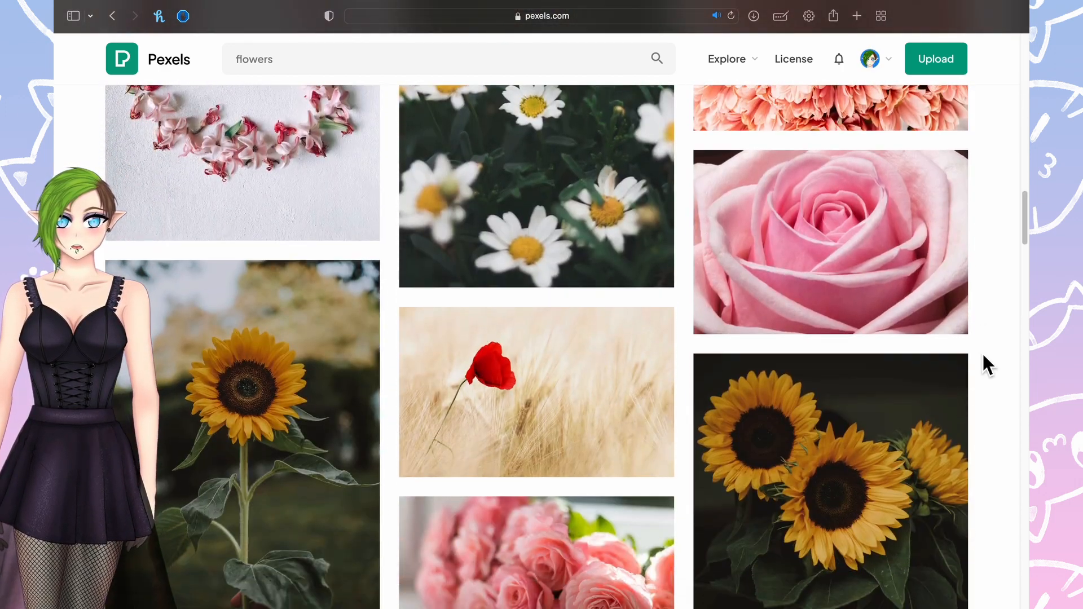
{"action": "scroll", "coordinate": [981, 356], "scroll_direction": "down", "scroll_amount": 6}
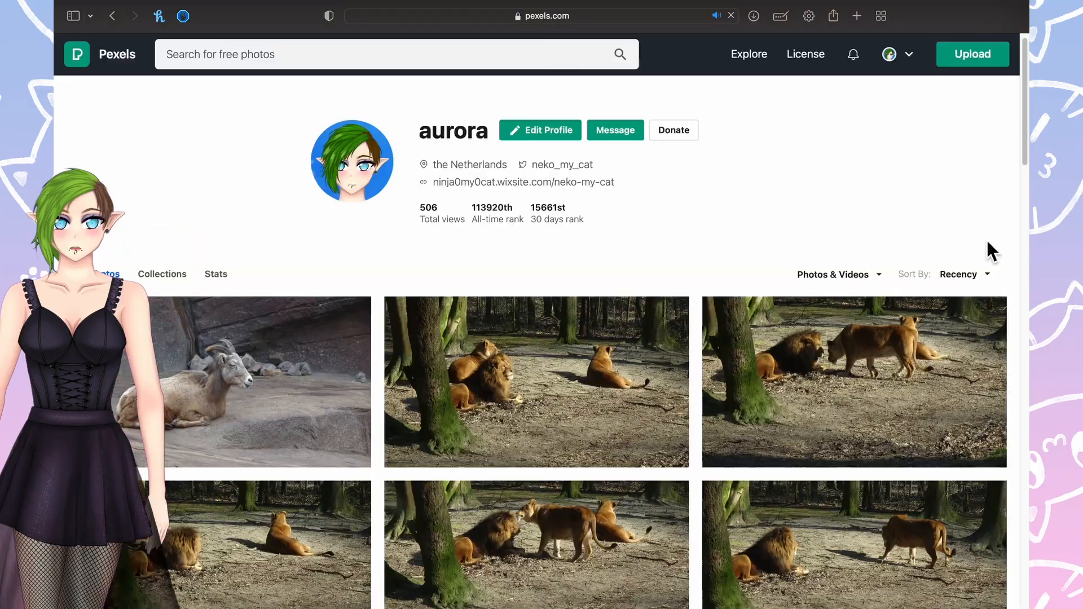
{"action": "scroll", "coordinate": [986, 247], "scroll_direction": "down", "scroll_amount": 6}
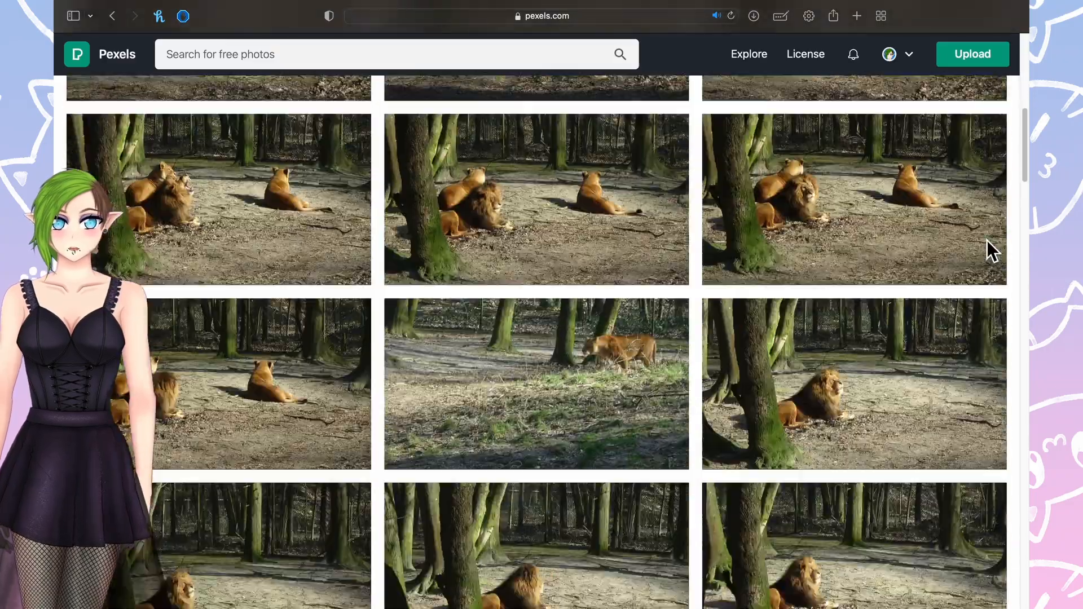
{"action": "scroll", "coordinate": [987, 241], "scroll_direction": "down", "scroll_amount": 20}
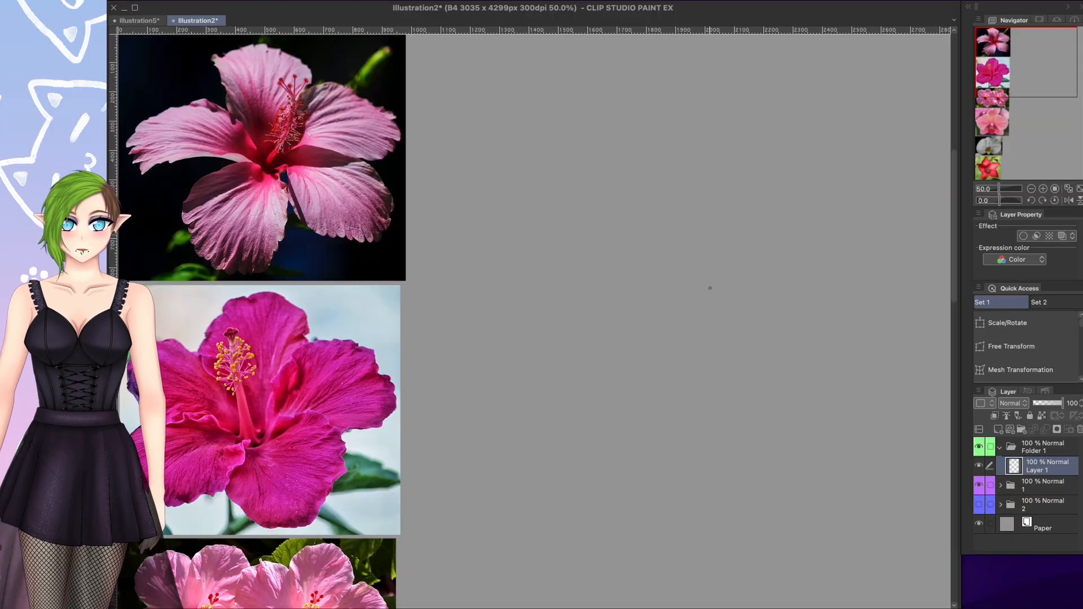
- In Clip Studio Paint, fade the flower reference photos with a clipped white layer at 47 % opacity and return to the sketch folder
{"action": "left_click", "coordinate": [982, 487]}
{"action": "scroll", "coordinate": [1044, 138], "scroll_direction": "down", "scroll_amount": 3}
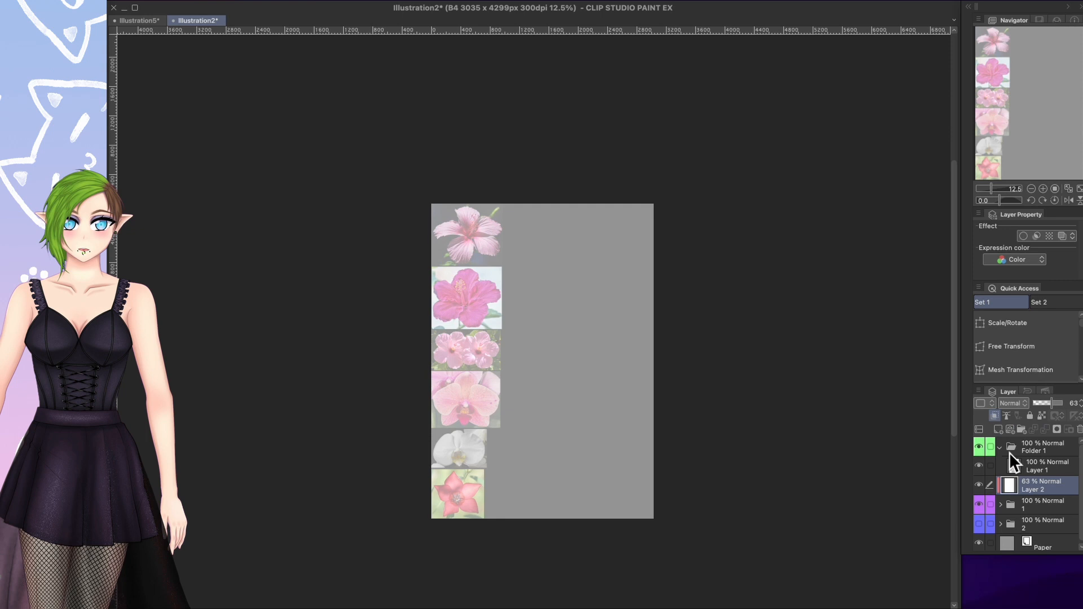
{"action": "key", "text": "ctrl+alt+0"}
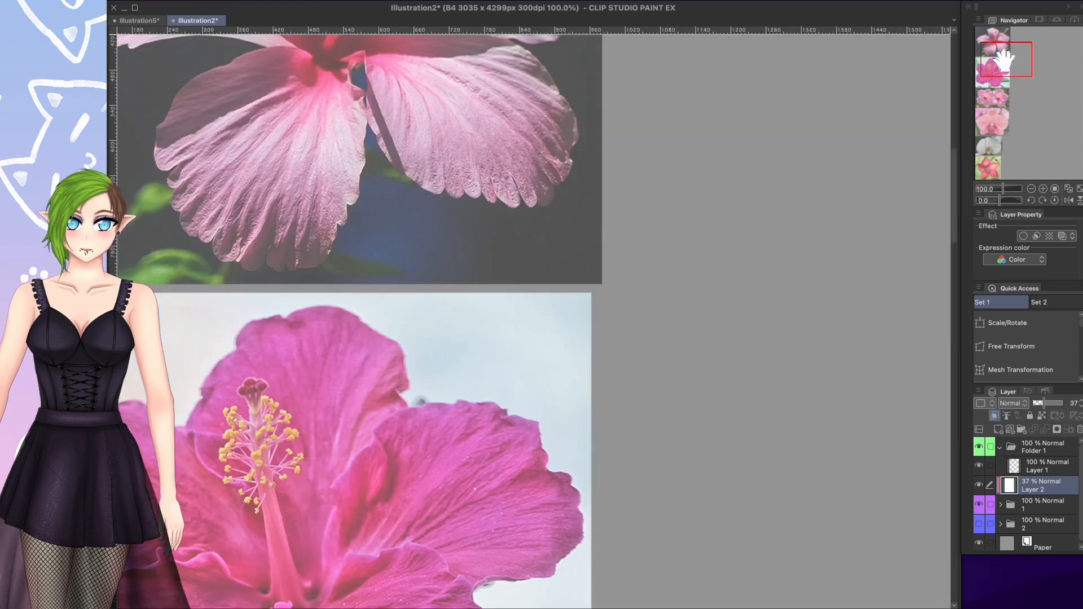
{"action": "left_click", "coordinate": [1031, 458]}
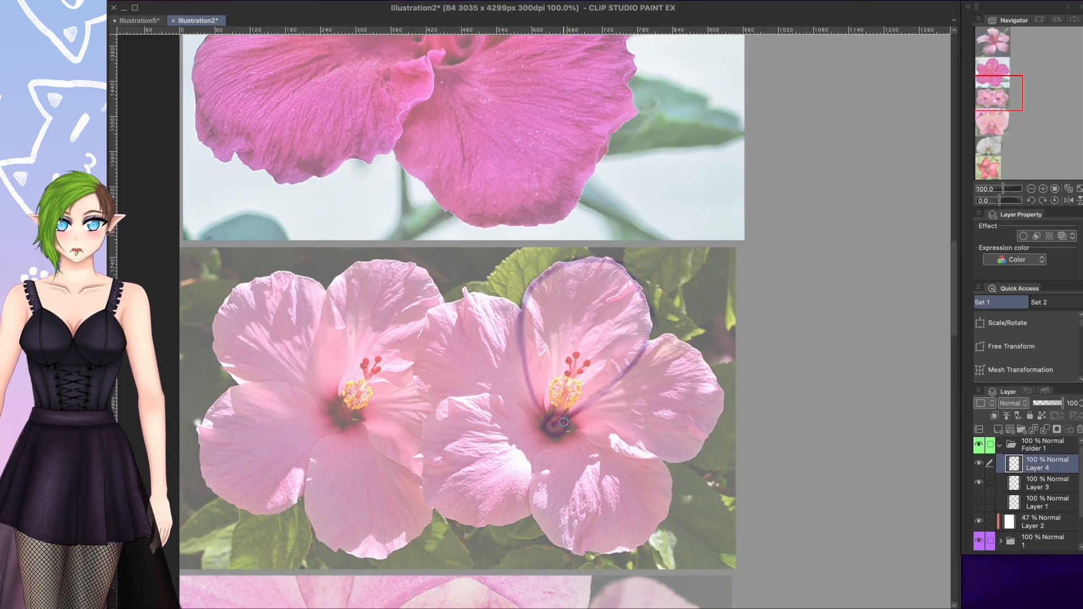
- Duplicate the traced petal outline and rotate the copies around the hibiscus centre to match its right and lower petals
{"action": "left_click", "coordinate": [1011, 323]}
{"action": "mouse_move", "coordinate": [759, 395]}
{"action": "left_mouse_down"}
{"action": "mouse_move", "coordinate": [776, 450]}
{"action": "mouse_move", "coordinate": [615, 587]}
{"action": "mouse_move", "coordinate": [390, 485]}
{"action": "left_mouse_up"}
{"action": "left_click", "coordinate": [640, 595]}
{"action": "left_click", "coordinate": [1019, 374]}
{"action": "left_click", "coordinate": [1011, 323]}
{"action": "left_click_drag", "start_coordinate": [423, 380], "coordinate": [408, 384]}
{"action": "left_click", "coordinate": [529, 560]}
- Duplicate the petal outline again and free-transform the copies to fit the two left petals of the traced hibiscus
{"action": "left_click", "coordinate": [1047, 484]}
{"action": "left_click", "coordinate": [1018, 371]}
{"action": "left_click", "coordinate": [1011, 323]}
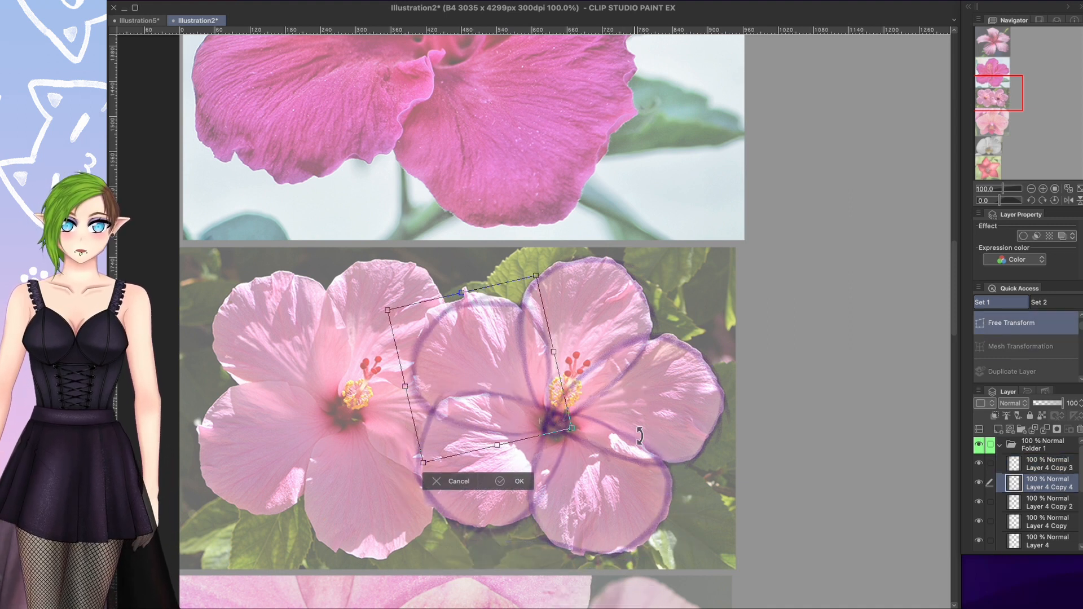
{"action": "left_click", "coordinate": [1047, 503]}
{"action": "left_click", "coordinate": [1019, 371]}
{"action": "left_click", "coordinate": [1011, 323]}
{"action": "left_click_drag", "start_coordinate": [536, 491], "coordinate": [640, 387]}
{"action": "left_click", "coordinate": [512, 511]}
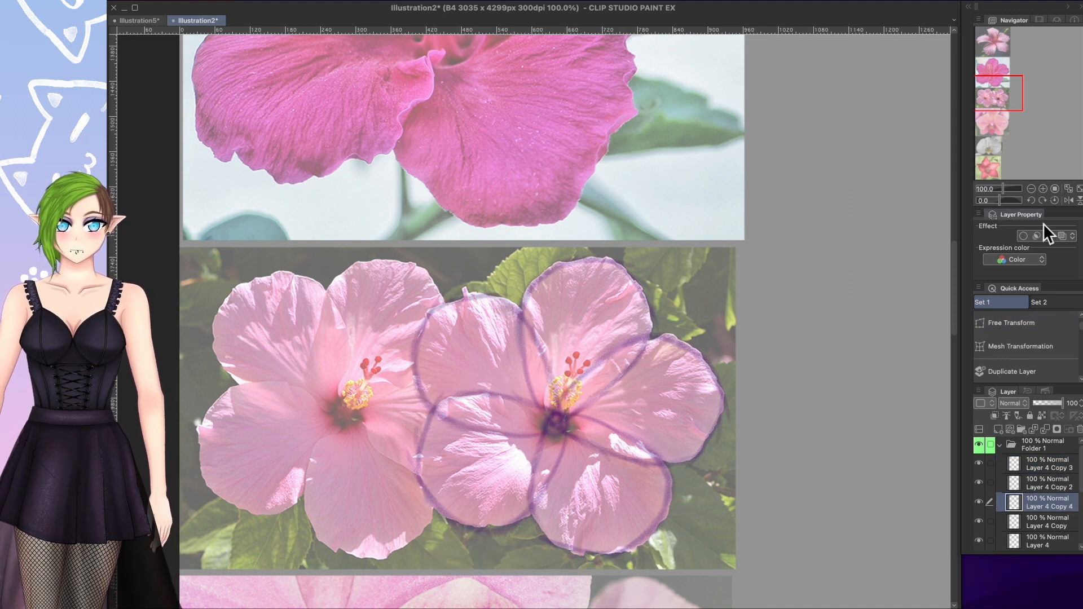
- Merge all the traced petal copies down into the original petal layer, Layer 4
{"action": "left_click", "coordinate": [1048, 463]}
{"action": "left_click", "coordinate": [1045, 430]}
{"action": "left_click", "coordinate": [1045, 431]}
{"action": "left_click", "coordinate": [1045, 430]}
{"action": "left_click", "coordinate": [1045, 430]}
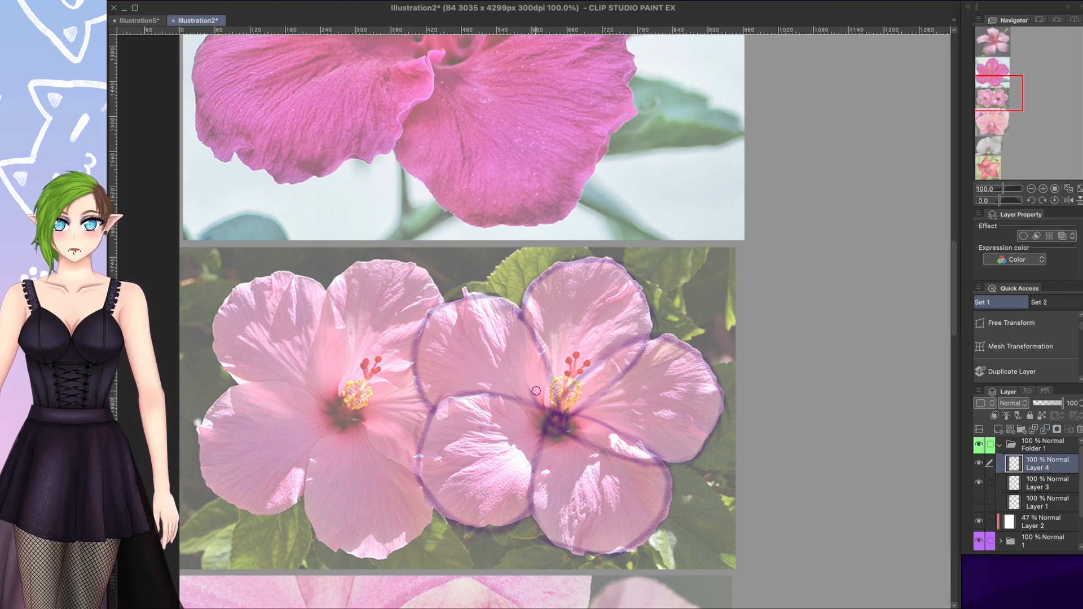
- Undo the last erasures and erase the overlapping outlines where the traced petals cross near the centre
{"action": "key", "text": "super+z"}
{"action": "key", "text": "super+z"}
{"action": "key", "text": "super+z"}
{"action": "key", "text": "super+z"}
{"action": "key", "text": "super+z"}
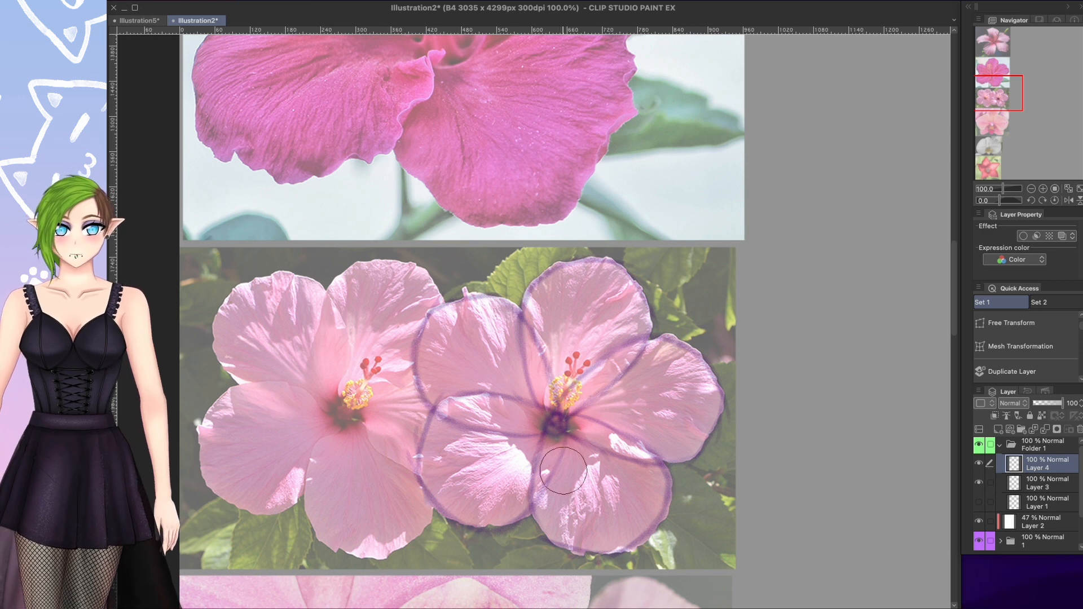
{"action": "left_click", "coordinate": [309, 261]}
{"action": "left_click_drag", "start_coordinate": [564, 450], "coordinate": [535, 506]}
{"action": "left_click_drag", "start_coordinate": [526, 435], "coordinate": [439, 414]}
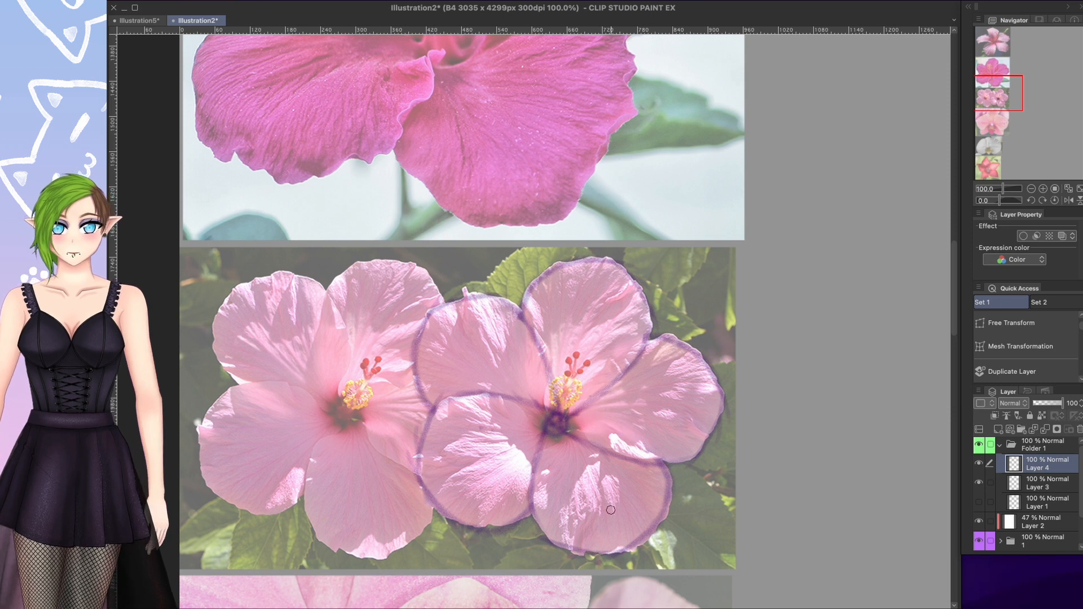
- Trace the hibiscus pistil on a new layer, and mark the centre of a new flower on another layer in the blank area
{"action": "key", "text": "super+shift+n"}
{"action": "mouse_move", "coordinate": [559, 426]}
{"action": "left_mouse_down"}
{"action": "mouse_move", "coordinate": [572, 370]}
{"action": "mouse_move", "coordinate": [584, 365]}
{"action": "left_mouse_up"}
{"action": "key", "text": "super+shift+n"}
{"action": "left_click", "coordinate": [1028, 95]}
{"action": "left_click", "coordinate": [1031, 189]}
{"action": "key", "text": "shift+alt+e"}
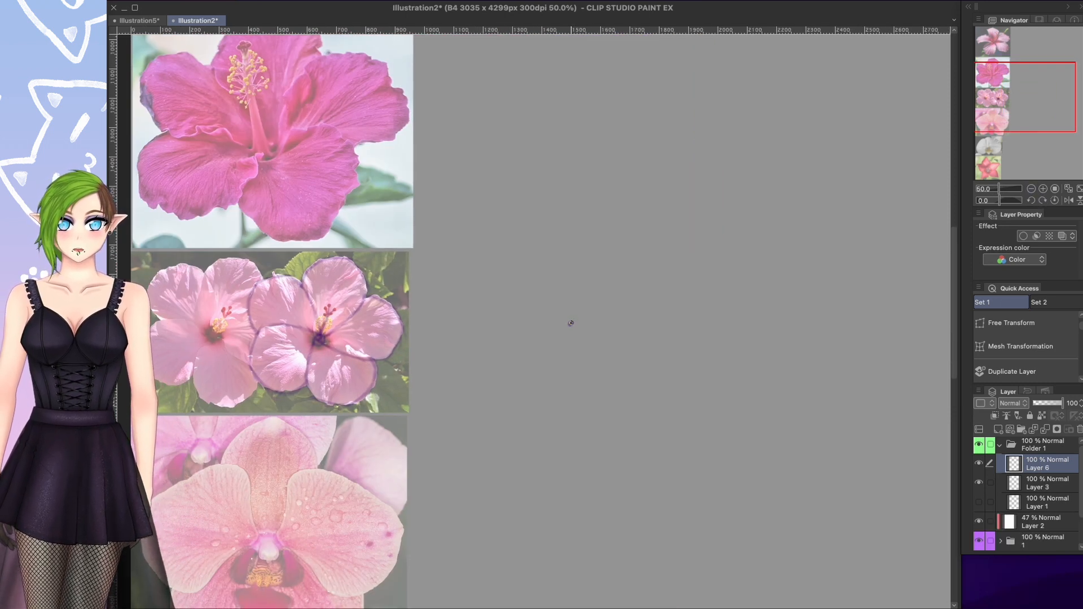
- Sketch a single upright petal rising from the centre dot on a new layer
{"action": "left_click", "coordinate": [999, 429]}
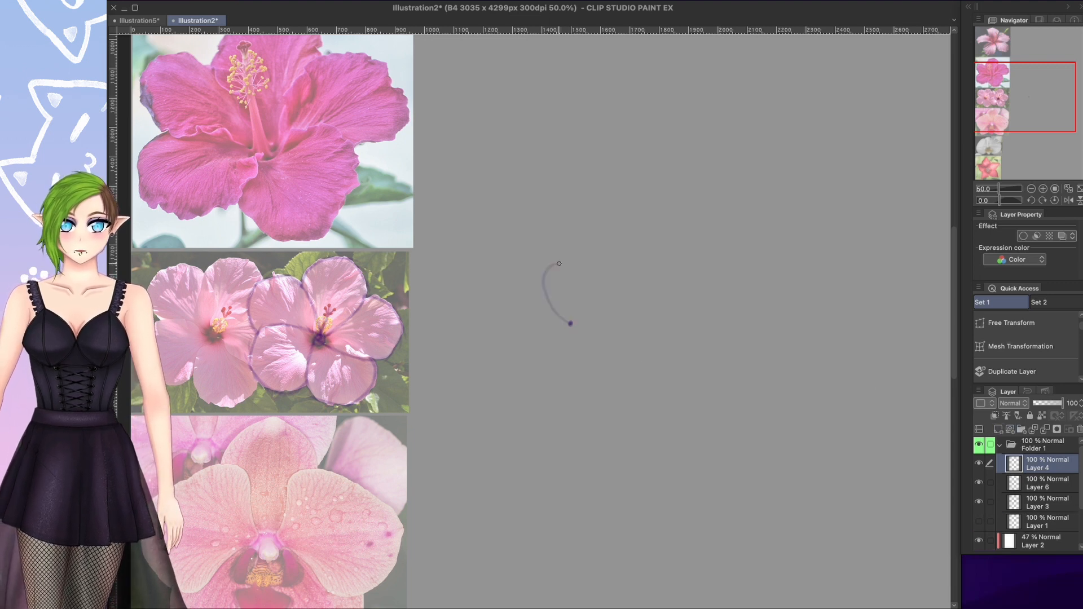
{"action": "key", "text": "super+z"}
{"action": "mouse_move", "coordinate": [570, 323]}
{"action": "left_mouse_down"}
{"action": "mouse_move", "coordinate": [559, 257]}
{"action": "mouse_move", "coordinate": [575, 314]}
{"action": "mouse_move", "coordinate": [590, 278]}
{"action": "mouse_move", "coordinate": [544, 274]}
{"action": "left_mouse_up"}
- Try to duplicate the petal twice and rotate the copies clockwise around the centre dot
{"action": "left_click", "coordinate": [1044, 372]}
{"action": "left_click", "coordinate": [1012, 322]}
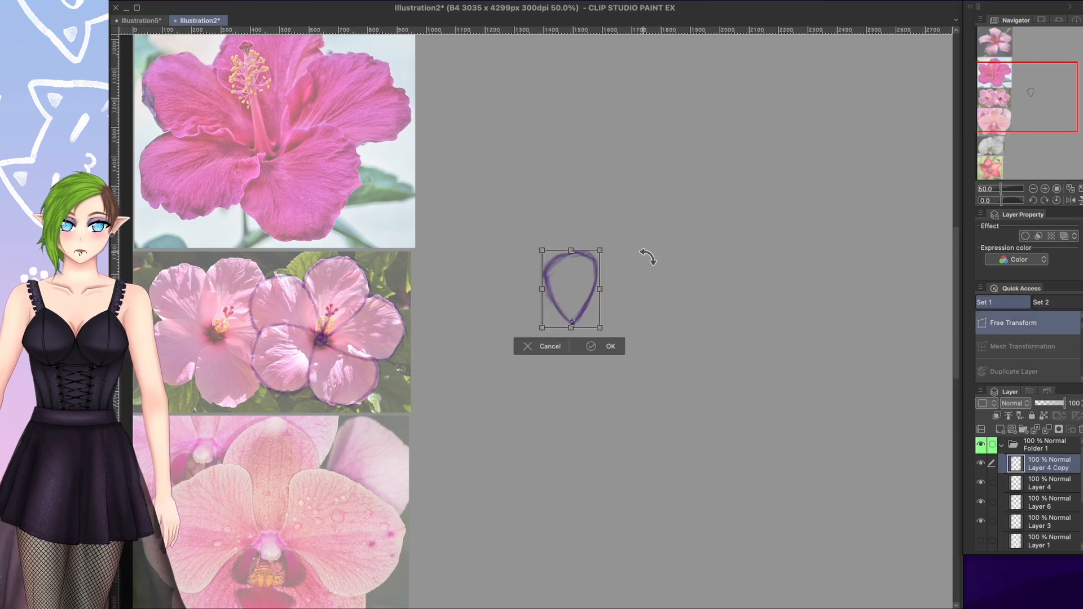
{"action": "left_click_drag", "start_coordinate": [646, 254], "coordinate": [683, 344]}
{"action": "left_click", "coordinate": [636, 365]}
{"action": "left_click", "coordinate": [1013, 371]}
{"action": "left_click", "coordinate": [1013, 323]}
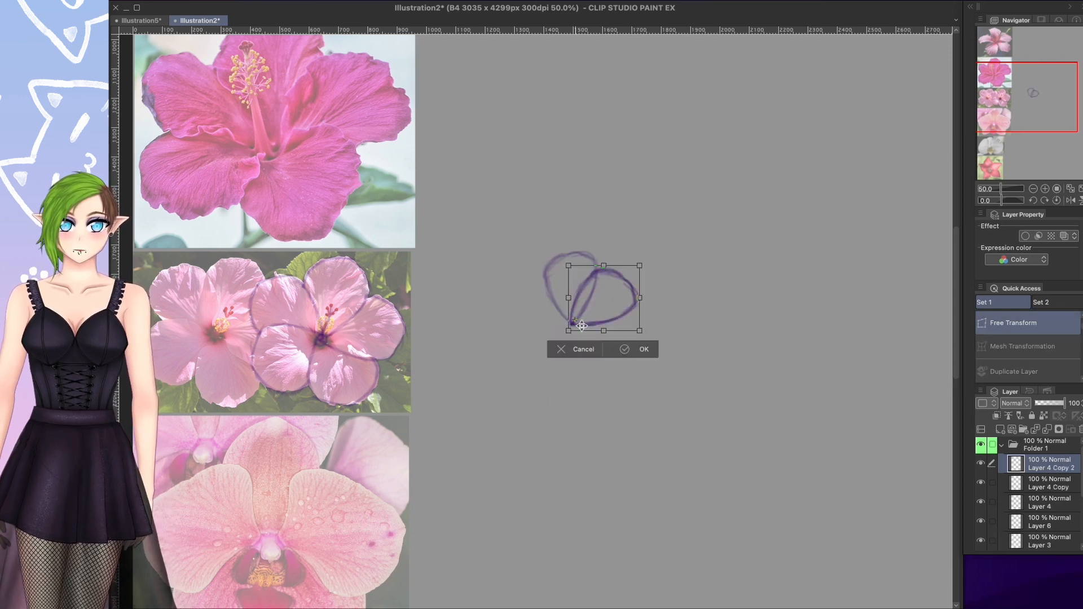
{"action": "left_click_drag", "start_coordinate": [665, 265], "coordinate": [673, 367]}
{"action": "left_click", "coordinate": [653, 404]}
- Try to complete the flower with further petal duplicates rotated around the centre dot
{"action": "left_click", "coordinate": [1014, 371]}
{"action": "left_click", "coordinate": [1013, 322]}
{"action": "left_click_drag", "start_coordinate": [667, 295], "coordinate": [648, 386]}
{"action": "left_click", "coordinate": [612, 425]}
{"action": "left_click", "coordinate": [1015, 486]}
{"action": "left_click", "coordinate": [1013, 323]}
{"action": "left_click", "coordinate": [1014, 371]}
{"action": "left_click", "coordinate": [1013, 323]}
{"action": "left_click_drag", "start_coordinate": [638, 309], "coordinate": [625, 365]}
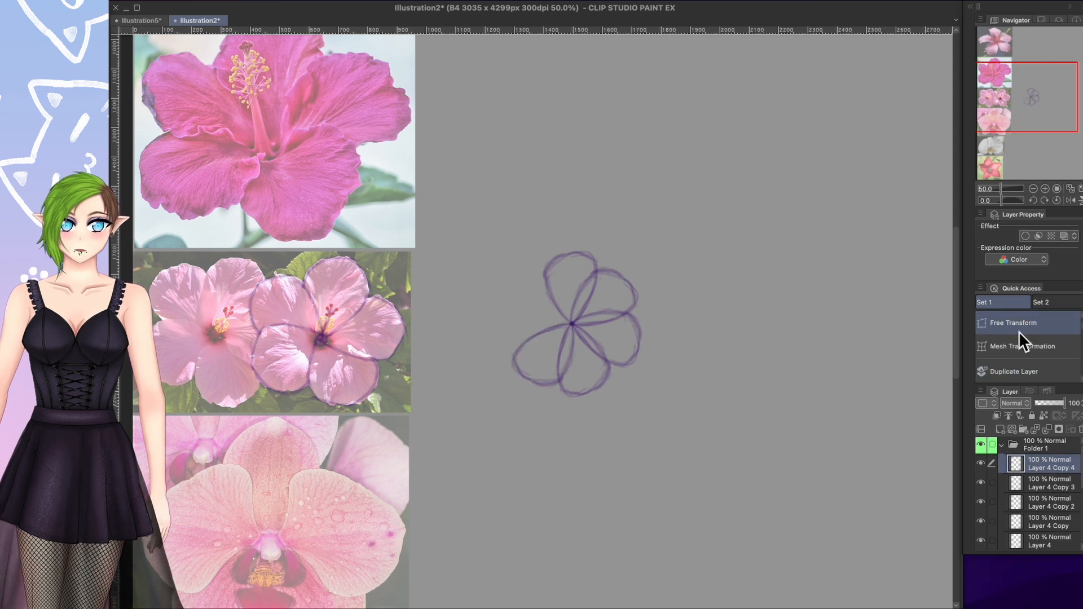
{"action": "left_click", "coordinate": [1019, 327]}
{"action": "left_click", "coordinate": [1007, 539]}
{"action": "left_click", "coordinate": [1013, 323]}
{"action": "left_click", "coordinate": [607, 345]}
- Undo the petal copies back to the single original petal
{"action": "key", "text": "super+z"}
{"action": "key", "text": "super+z"}
{"action": "key", "text": "super+z"}
{"action": "key", "text": "super+z"}
{"action": "key", "text": "super+z"}
{"action": "key", "text": "super+z"}
{"action": "key", "text": "super+z"}
{"action": "key", "text": "super+z"}
{"action": "key", "text": "super+z"}
- Widen the top of the single petal with Free Transform and redraw its outline rounder and darker
{"action": "left_click", "coordinate": [1013, 323]}
{"action": "left_click_drag", "start_coordinate": [543, 251], "coordinate": [536, 245]}
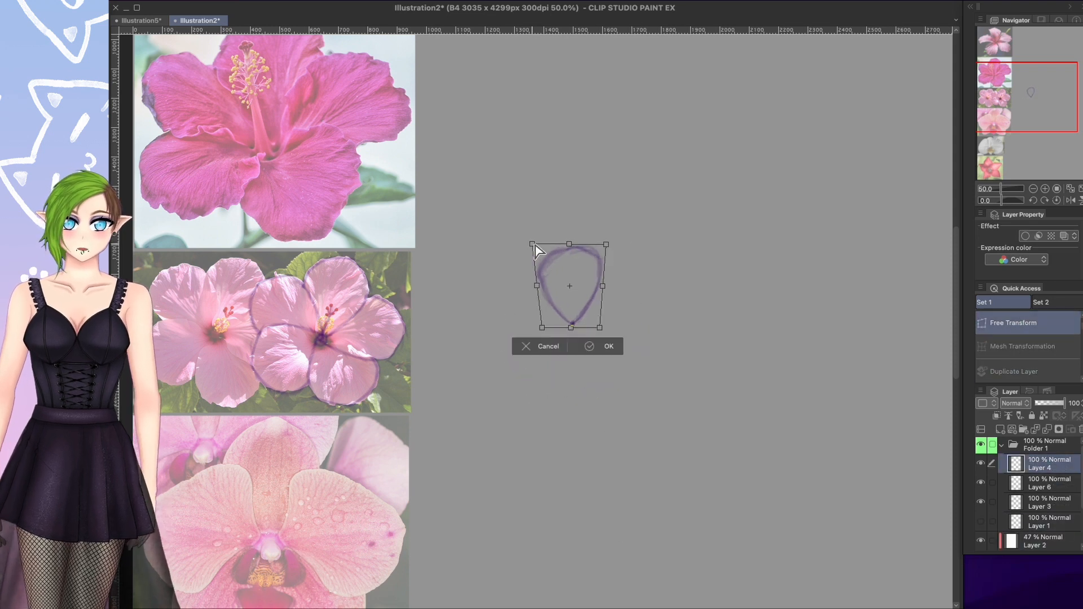
{"action": "left_click", "coordinate": [607, 345]}
{"action": "scroll", "coordinate": [589, 294], "scroll_direction": "up", "scroll_amount": 1}
{"action": "left_click_drag", "start_coordinate": [753, 225], "coordinate": [727, 182]}
{"action": "mouse_move", "coordinate": [613, 466]}
{"action": "left_mouse_down"}
{"action": "mouse_move", "coordinate": [665, 220]}
{"action": "mouse_move", "coordinate": [641, 448]}
{"action": "left_mouse_up"}
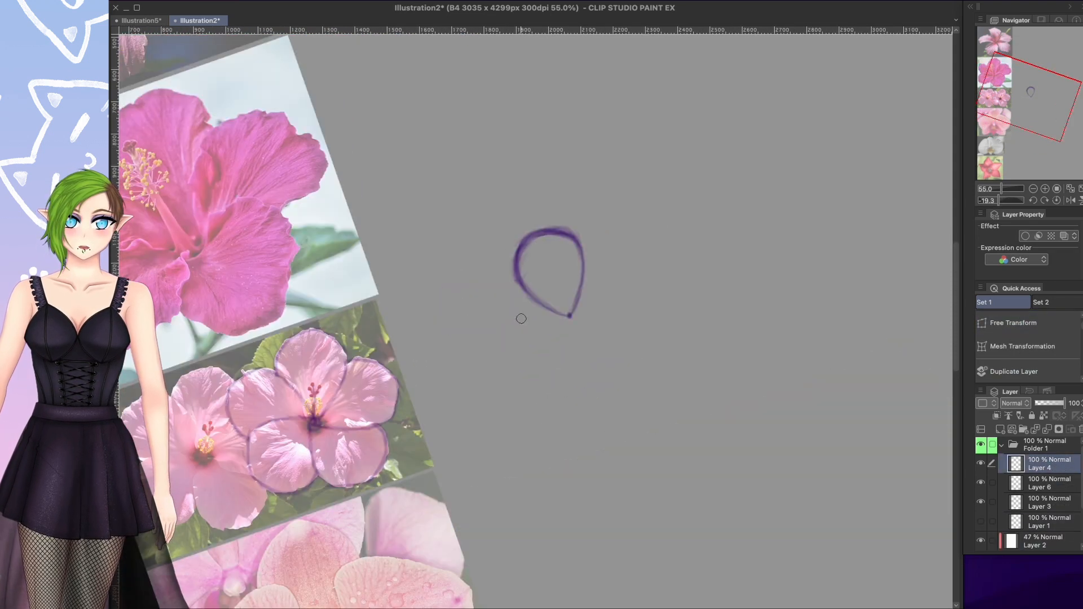
- Duplicate the petal twice and rotate the copies about the centre dot to form the upper-right and lower-right petals
{"action": "left_click", "coordinate": [1056, 200]}
{"action": "left_click", "coordinate": [1013, 371]}
{"action": "left_click", "coordinate": [1013, 323]}
{"action": "left_click_drag", "start_coordinate": [637, 237], "coordinate": [730, 352]}
{"action": "left_click", "coordinate": [646, 382]}
{"action": "left_click", "coordinate": [1013, 371]}
{"action": "left_click", "coordinate": [1013, 323]}
{"action": "left_click_drag", "start_coordinate": [612, 304], "coordinate": [569, 327]}
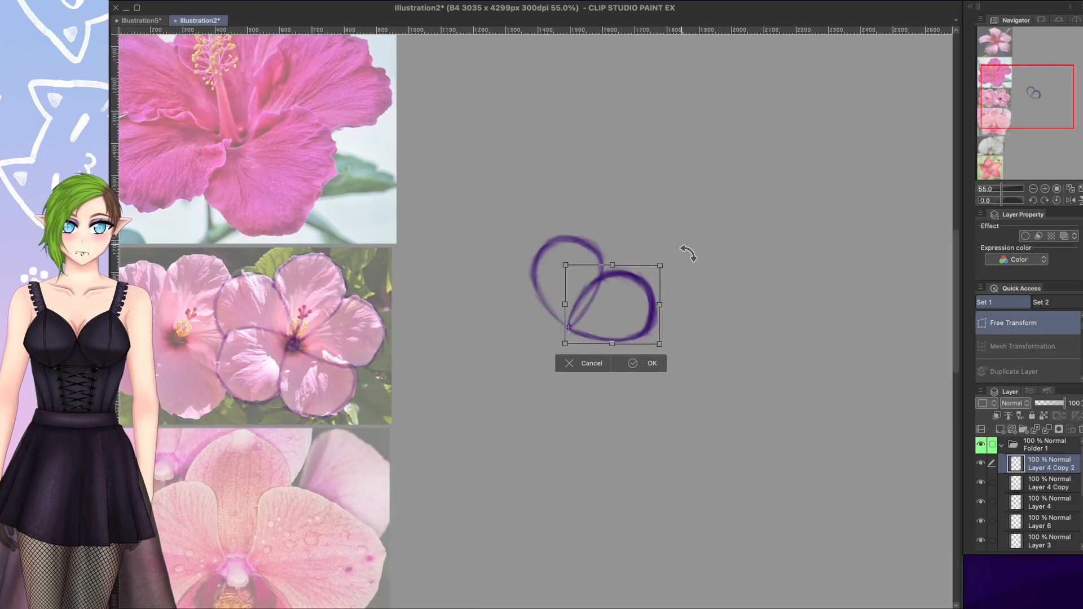
{"action": "left_click_drag", "start_coordinate": [688, 251], "coordinate": [689, 413]}
{"action": "left_click", "coordinate": [645, 437]}
- Duplicate the petal twice more and rotate the copies about the centre dot to form the lower-left and upper-left petals
{"action": "left_click", "coordinate": [1013, 324]}
{"action": "left_click", "coordinate": [642, 429]}
{"action": "left_click", "coordinate": [1014, 371]}
{"action": "left_click", "coordinate": [1014, 323]}
{"action": "left_click_drag", "start_coordinate": [602, 367], "coordinate": [569, 328]}
{"action": "left_click_drag", "start_coordinate": [679, 308], "coordinate": [635, 428]}
{"action": "left_click", "coordinate": [580, 445]}
{"action": "left_click", "coordinate": [1013, 371]}
{"action": "left_click", "coordinate": [1013, 323]}
{"action": "left_click_drag", "start_coordinate": [542, 367], "coordinate": [569, 327]}
{"action": "left_click_drag", "start_coordinate": [647, 449], "coordinate": [490, 440]}
{"action": "left_click", "coordinate": [560, 390]}
- Select the two left petal layers together and rotate them slightly about the flower's centre to even out the spacing
{"action": "left_click", "coordinate": [993, 484]}
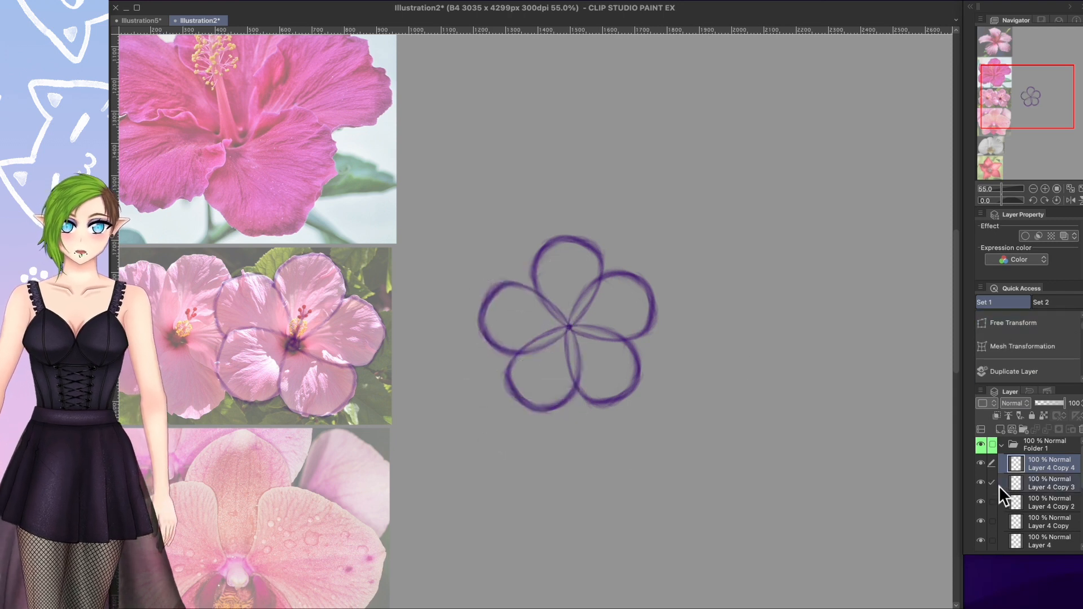
{"action": "left_click", "coordinate": [1013, 323]}
{"action": "left_click_drag", "start_coordinate": [530, 345], "coordinate": [573, 337]}
{"action": "left_click_drag", "start_coordinate": [648, 389], "coordinate": [642, 394]}
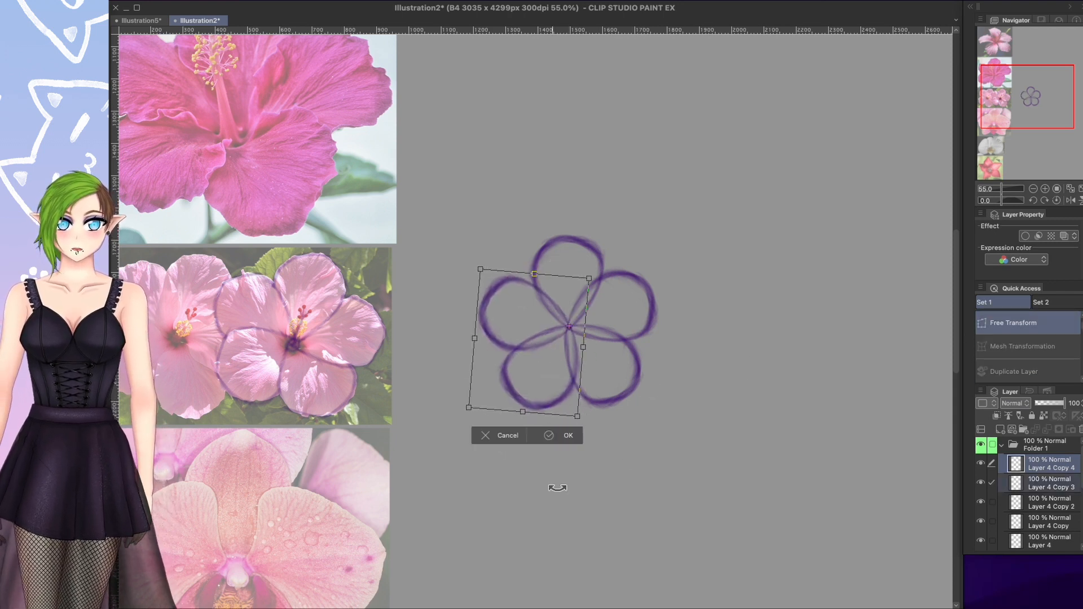
{"action": "left_click", "coordinate": [565, 435]}
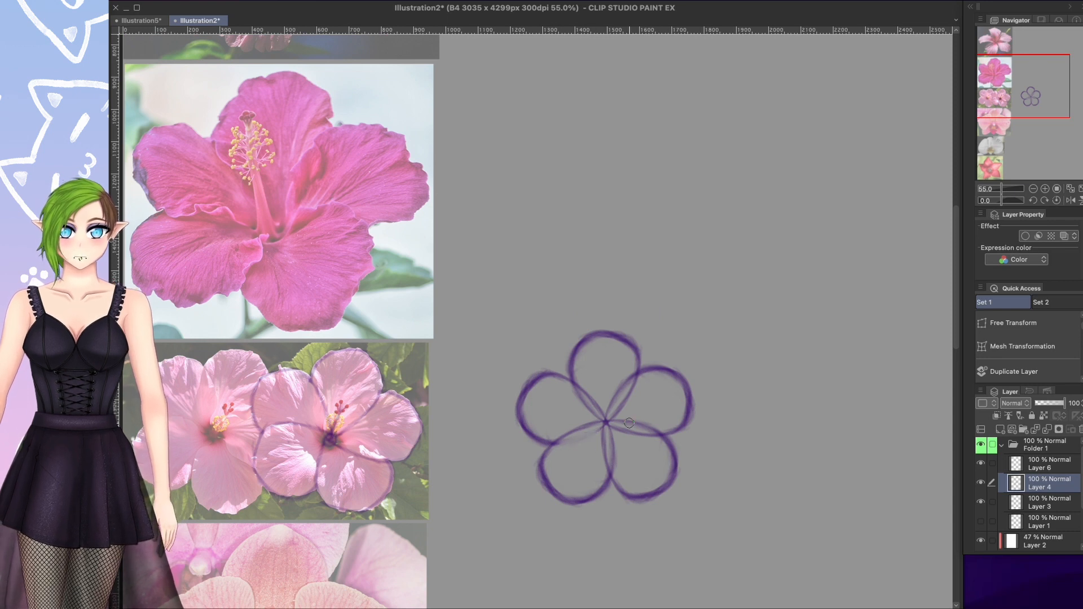
- Clean up the overlapping petal lines around the centre of the five-petal flower sketch
{"action": "scroll", "coordinate": [629, 423], "scroll_direction": "up", "scroll_amount": 3}
{"action": "left_click_drag", "start_coordinate": [629, 423], "coordinate": [608, 350]}
{"action": "left_click_drag", "start_coordinate": [608, 350], "coordinate": [536, 316]}
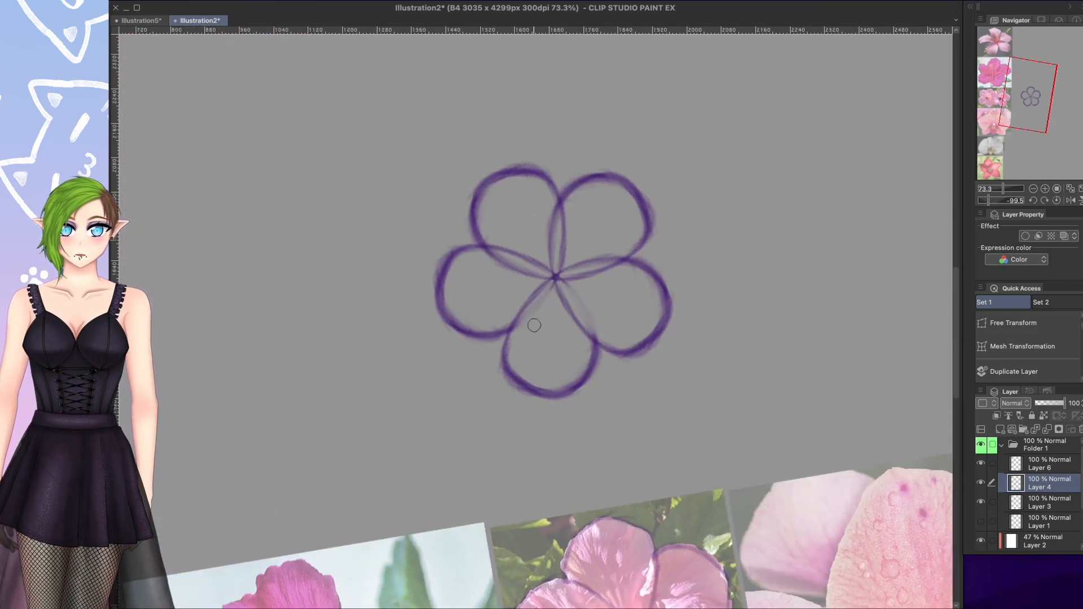
{"action": "mouse_move", "coordinate": [782, 250]}
{"action": "left_mouse_down"}
{"action": "mouse_move", "coordinate": [540, 152]}
{"action": "mouse_move", "coordinate": [465, 171]}
{"action": "left_mouse_up"}
{"action": "left_click_drag", "start_coordinate": [492, 328], "coordinate": [478, 368]}
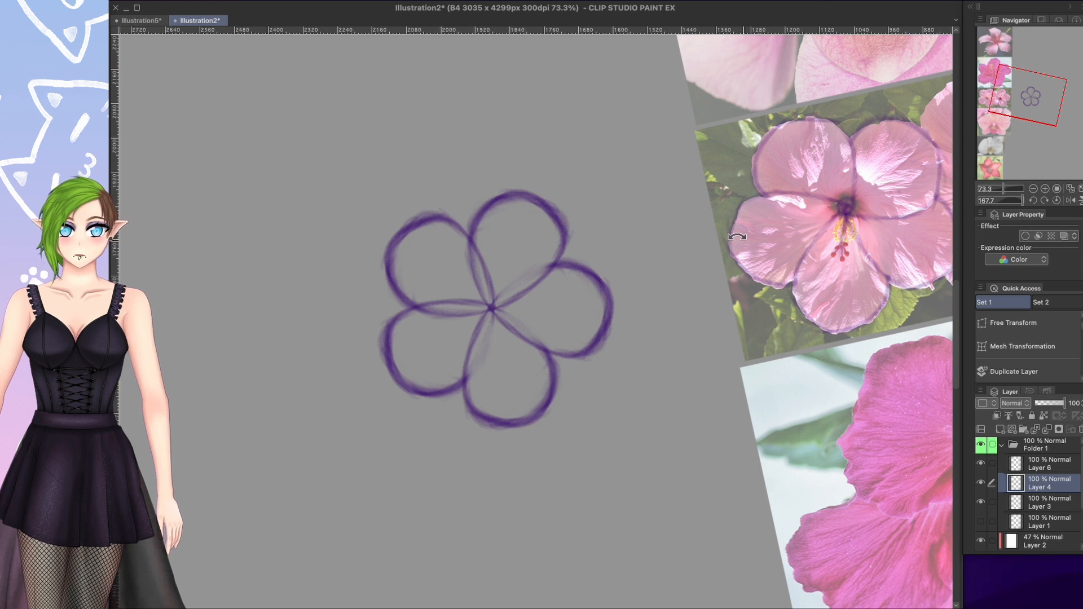
{"action": "left_click_drag", "start_coordinate": [737, 237], "coordinate": [509, 436]}
{"action": "left_click_drag", "start_coordinate": [663, 342], "coordinate": [577, 365]}
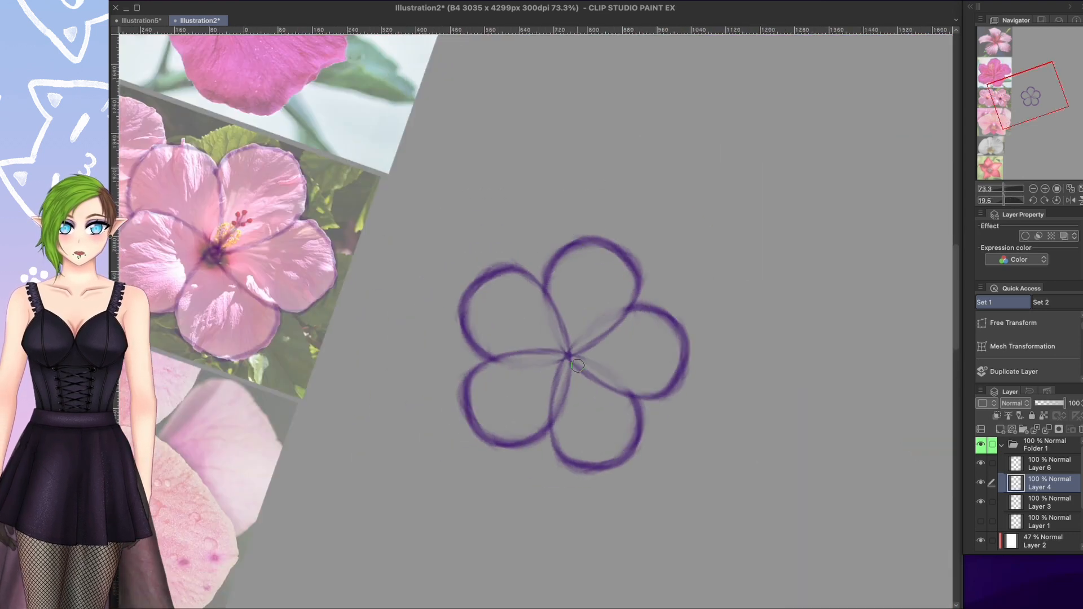
{"action": "left_click", "coordinate": [1057, 201]}
{"action": "left_click", "coordinate": [1033, 189]}
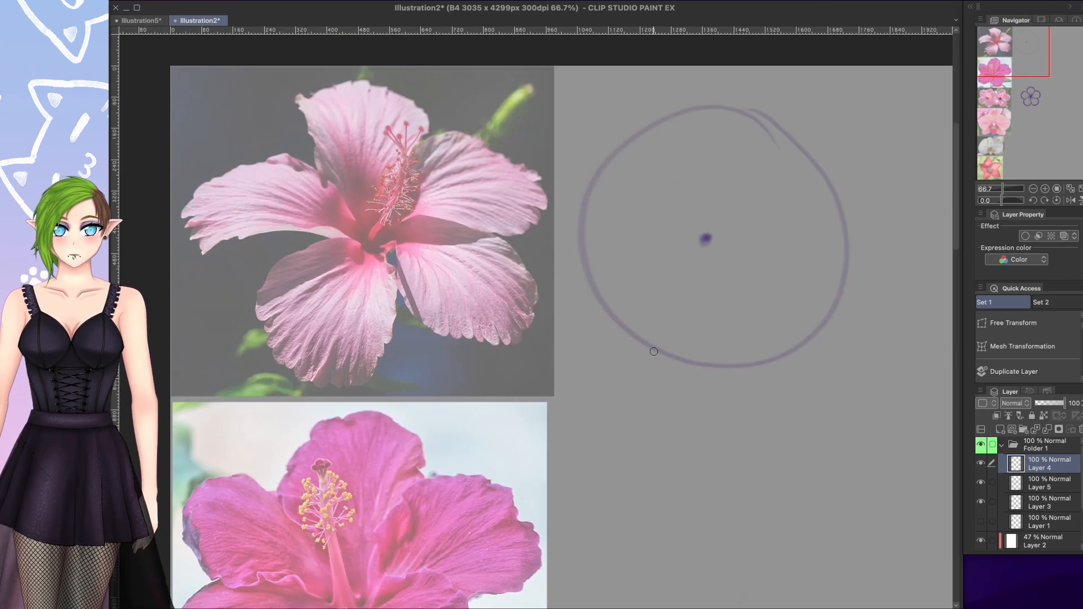
- Sketch five rough petals from the centre dot inside the circle guide beside the top photo, darkening the top and left petals
{"action": "mouse_move", "coordinate": [705, 237]}
{"action": "left_mouse_down"}
{"action": "mouse_move", "coordinate": [710, 383]}
{"action": "mouse_move", "coordinate": [840, 237]}
{"action": "left_mouse_up"}
{"action": "left_click_drag", "start_coordinate": [587, 169], "coordinate": [695, 239]}
{"action": "left_click_drag", "start_coordinate": [737, 411], "coordinate": [695, 418]}
{"action": "mouse_move", "coordinate": [725, 418]}
{"action": "left_mouse_down"}
{"action": "mouse_move", "coordinate": [708, 447]}
{"action": "mouse_move", "coordinate": [739, 256]}
{"action": "left_mouse_up"}
{"action": "mouse_move", "coordinate": [569, 177]}
{"action": "left_mouse_down"}
{"action": "mouse_move", "coordinate": [453, 235]}
{"action": "mouse_move", "coordinate": [564, 186]}
{"action": "left_mouse_up"}
{"action": "left_click_drag", "start_coordinate": [739, 256], "coordinate": [718, 430]}
{"action": "left_click_drag", "start_coordinate": [631, 194], "coordinate": [743, 189]}
{"action": "left_click_drag", "start_coordinate": [693, 125], "coordinate": [741, 194]}
{"action": "left_click_drag", "start_coordinate": [767, 469], "coordinate": [797, 404]}
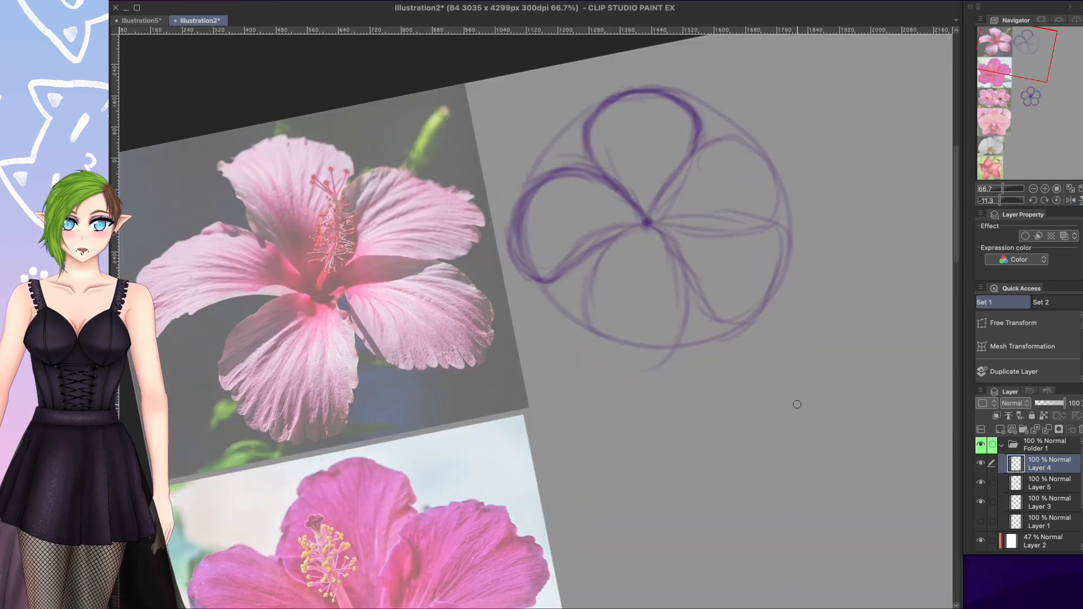
- Darken the outline of the bottom petal of the circle-guided flower from the centre outwards
{"action": "left_click_drag", "start_coordinate": [643, 222], "coordinate": [560, 286]}
{"action": "left_click_drag", "start_coordinate": [602, 253], "coordinate": [669, 350]}
{"action": "left_click_drag", "start_coordinate": [654, 229], "coordinate": [684, 304]}
{"action": "left_click_drag", "start_coordinate": [653, 343], "coordinate": [536, 442]}
{"action": "left_click_drag", "start_coordinate": [570, 365], "coordinate": [529, 469]}
{"action": "mouse_move", "coordinate": [558, 479]}
{"action": "left_mouse_down"}
{"action": "mouse_move", "coordinate": [373, 299]}
{"action": "mouse_move", "coordinate": [400, 420]}
{"action": "left_mouse_up"}
{"action": "left_click_drag", "start_coordinate": [434, 356], "coordinate": [399, 411]}
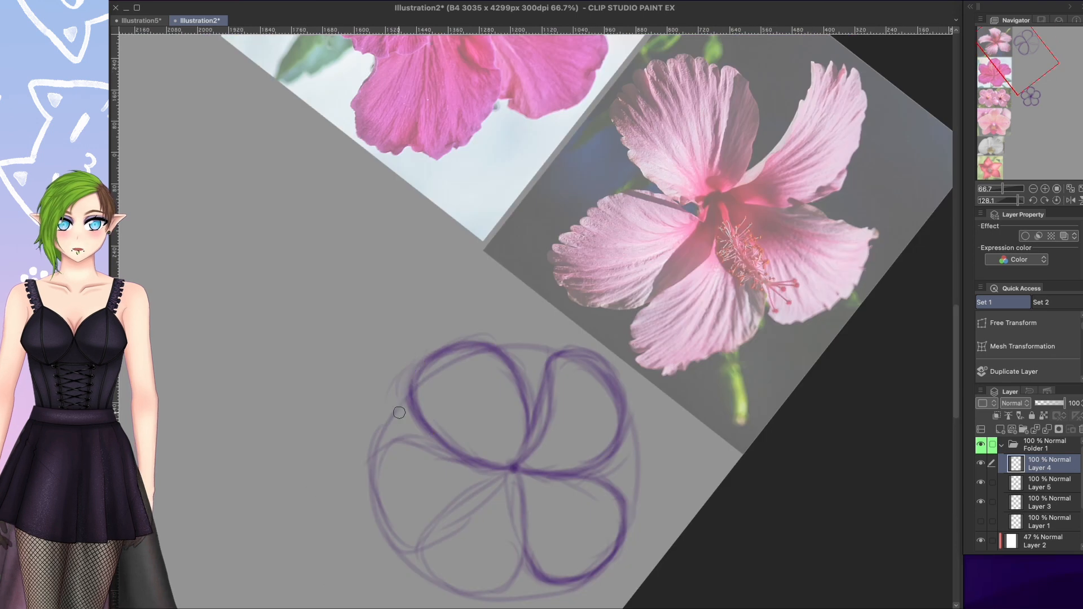
- Darken the outlines of the two right petals of the circle-guided flower
{"action": "mouse_move", "coordinate": [373, 344]}
{"action": "left_mouse_down"}
{"action": "mouse_move", "coordinate": [756, 517]}
{"action": "mouse_move", "coordinate": [809, 426]}
{"action": "left_mouse_up"}
{"action": "left_click_drag", "start_coordinate": [768, 120], "coordinate": [637, 212]}
{"action": "left_click_drag", "start_coordinate": [727, 198], "coordinate": [638, 214]}
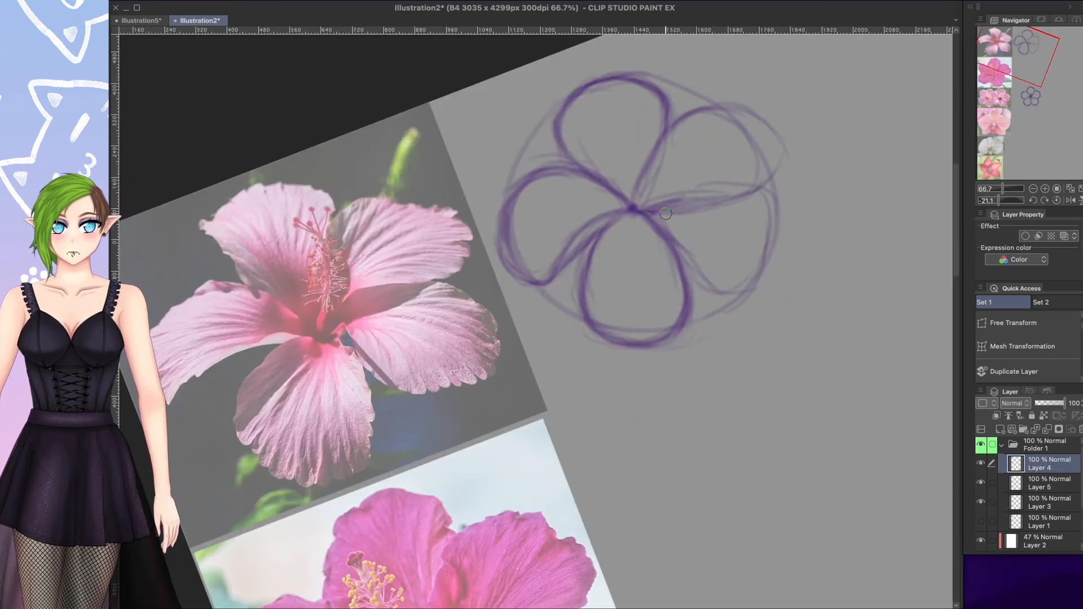
{"action": "left_click_drag", "start_coordinate": [759, 418], "coordinate": [781, 287]}
{"action": "left_click_drag", "start_coordinate": [567, 194], "coordinate": [609, 194]}
{"action": "mouse_move", "coordinate": [562, 141]}
{"action": "left_mouse_down"}
{"action": "mouse_move", "coordinate": [651, 176]}
{"action": "mouse_move", "coordinate": [585, 233]}
{"action": "left_mouse_up"}
{"action": "left_click_drag", "start_coordinate": [705, 225], "coordinate": [721, 376]}
- Flip the canvas view horizontally and correct the petal outlines of the circle-guided flower
{"action": "left_click", "coordinate": [1071, 201]}
{"action": "mouse_move", "coordinate": [423, 347]}
{"action": "left_mouse_down"}
{"action": "mouse_move", "coordinate": [307, 363]}
{"action": "mouse_move", "coordinate": [319, 319]}
{"action": "left_mouse_up"}
{"action": "left_click_drag", "start_coordinate": [420, 363], "coordinate": [321, 323]}
{"action": "left_click_drag", "start_coordinate": [578, 332], "coordinate": [569, 348]}
{"action": "left_click_drag", "start_coordinate": [409, 317], "coordinate": [391, 343]}
{"action": "left_click_drag", "start_coordinate": [338, 553], "coordinate": [725, 559]}
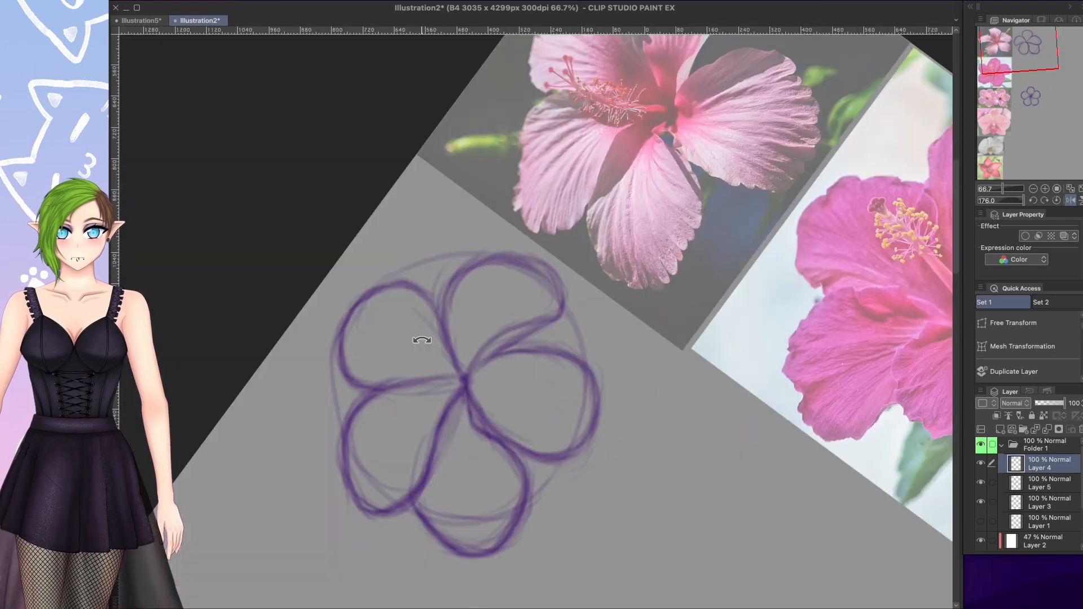
- Draw the stamen column rising from the circle-guided flower's centre into the top petal on a new layer, tipped with small anther dots
{"action": "key", "text": "super+at"}
{"action": "left_click_drag", "start_coordinate": [620, 298], "coordinate": [538, 388]}
{"action": "left_click_drag", "start_coordinate": [641, 404], "coordinate": [580, 436]}
{"action": "left_click_drag", "start_coordinate": [540, 241], "coordinate": [650, 260]}
{"action": "mouse_move", "coordinate": [714, 280]}
{"action": "left_mouse_down"}
{"action": "mouse_move", "coordinate": [599, 340]}
{"action": "mouse_move", "coordinate": [616, 363]}
{"action": "left_mouse_up"}
{"action": "mouse_move", "coordinate": [615, 357]}
{"action": "left_mouse_down"}
{"action": "mouse_move", "coordinate": [722, 316]}
{"action": "mouse_move", "coordinate": [789, 239]}
{"action": "left_mouse_up"}
{"action": "key", "text": "super+shift+n"}
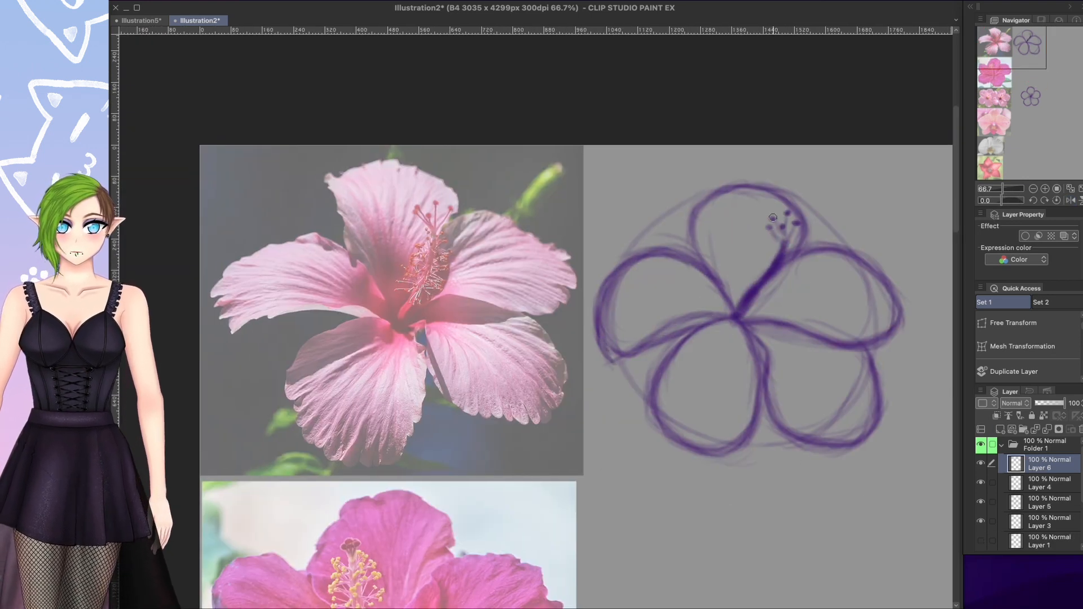
- Add a new layer above Layer 4 and draw vein lines radiating from the centre across the top petal
{"action": "left_click", "coordinate": [1049, 502]}
{"action": "left_click", "coordinate": [1049, 483]}
{"action": "left_click", "coordinate": [1000, 429]}
{"action": "left_click_drag", "start_coordinate": [733, 305], "coordinate": [719, 237]}
{"action": "left_click", "coordinate": [1070, 201]}
{"action": "mouse_move", "coordinate": [337, 313]}
{"action": "left_mouse_down"}
{"action": "mouse_move", "coordinate": [303, 247]}
{"action": "mouse_move", "coordinate": [350, 251]}
{"action": "left_mouse_up"}
{"action": "left_click_drag", "start_coordinate": [339, 307], "coordinate": [361, 258]}
{"action": "left_click_drag", "start_coordinate": [336, 308], "coordinate": [355, 240]}
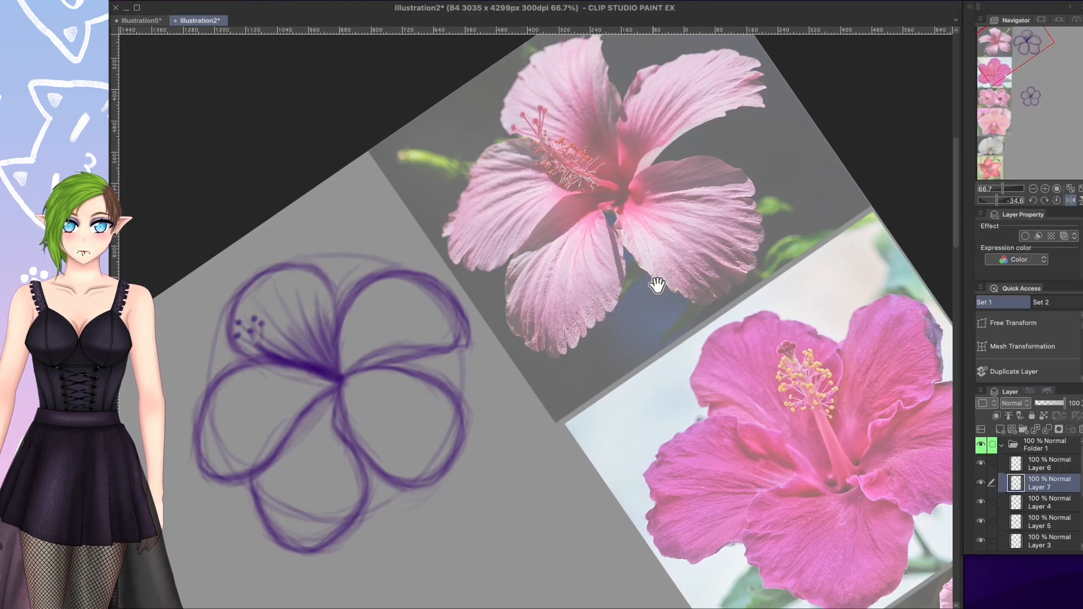
- Draw radiating vein lines across the left petal, darkening them towards the flower's centre
{"action": "left_click_drag", "start_coordinate": [395, 446], "coordinate": [368, 466]}
{"action": "left_click_drag", "start_coordinate": [364, 420], "coordinate": [403, 355]}
{"action": "left_click_drag", "start_coordinate": [367, 420], "coordinate": [434, 357]}
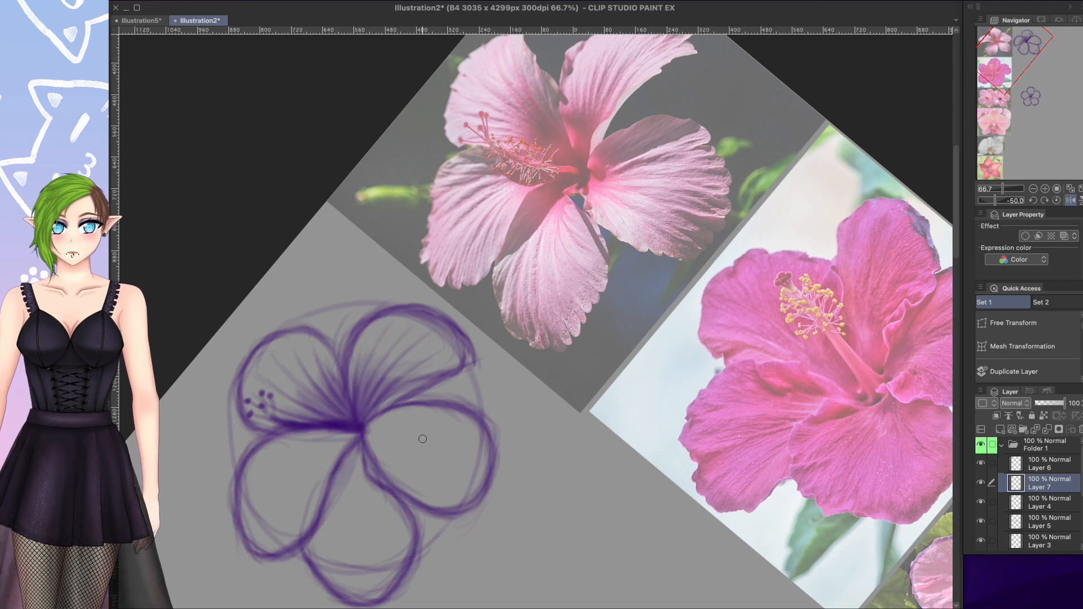
{"action": "left_click_drag", "start_coordinate": [400, 441], "coordinate": [475, 491]}
{"action": "key", "text": "super+z"}
{"action": "key", "text": "super+z"}
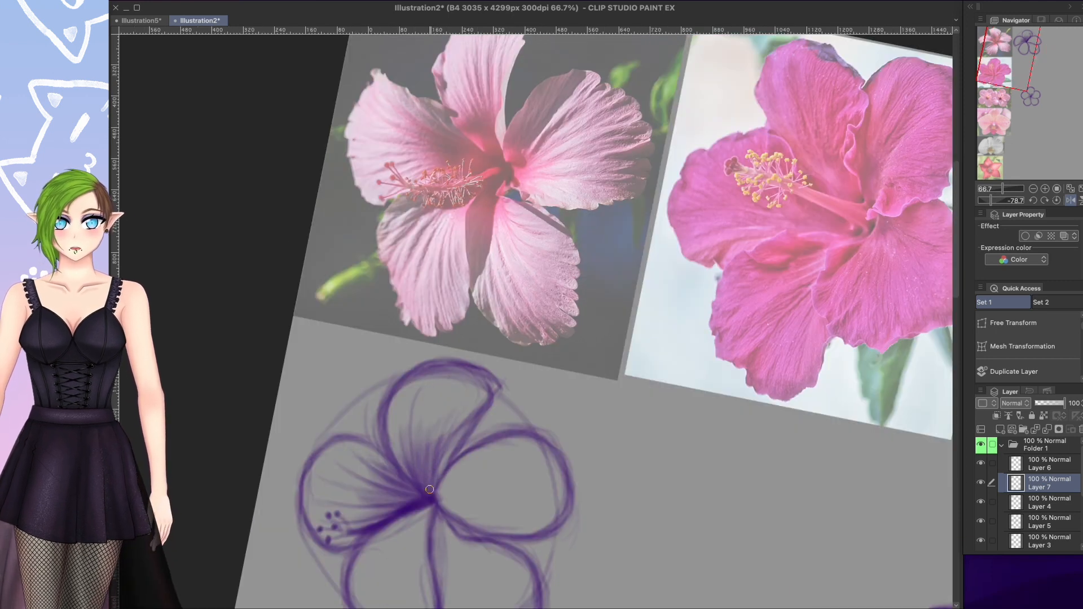
{"action": "left_click_drag", "start_coordinate": [429, 489], "coordinate": [438, 383]}
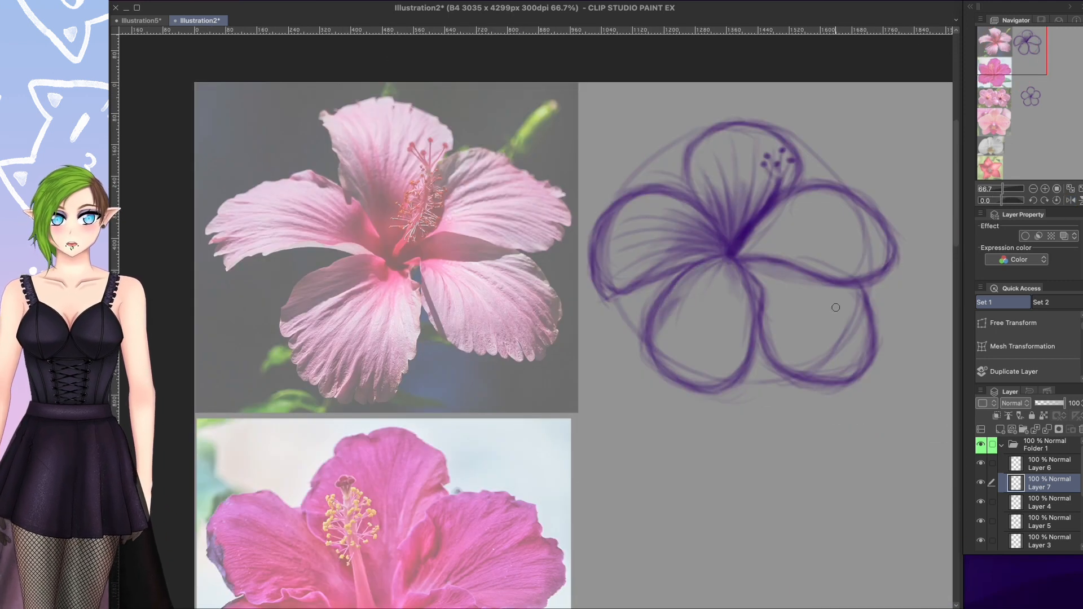
- Shade the tip and base of the lower-left petal and fill it with long vein lines from the centre
{"action": "left_click_drag", "start_coordinate": [836, 307], "coordinate": [638, 345]}
{"action": "left_click_drag", "start_coordinate": [632, 439], "coordinate": [601, 458]}
{"action": "left_click_drag", "start_coordinate": [632, 367], "coordinate": [606, 391]}
{"action": "left_click_drag", "start_coordinate": [652, 372], "coordinate": [633, 395]}
{"action": "left_click_drag", "start_coordinate": [621, 440], "coordinate": [666, 386]}
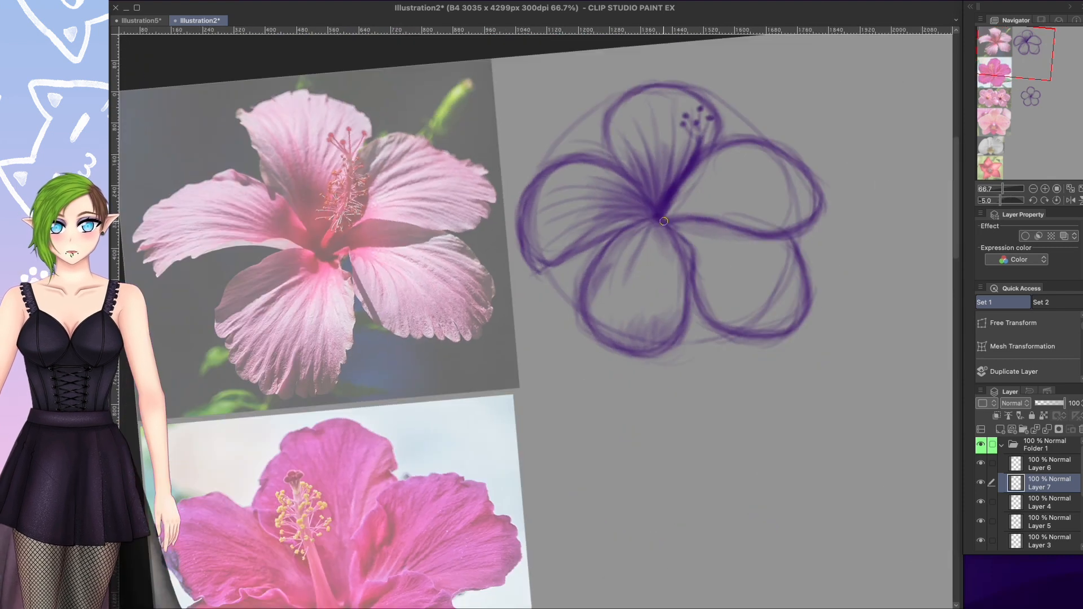
{"action": "left_click_drag", "start_coordinate": [650, 232], "coordinate": [633, 306]}
{"action": "left_click_drag", "start_coordinate": [657, 231], "coordinate": [663, 313]}
{"action": "key", "text": "h"}
{"action": "key", "text": "h"}
- Draw vein lines fanning out from the centre across the upper-right petal
{"action": "left_click_drag", "start_coordinate": [736, 147], "coordinate": [664, 215]}
{"action": "left_click_drag", "start_coordinate": [697, 186], "coordinate": [663, 218]}
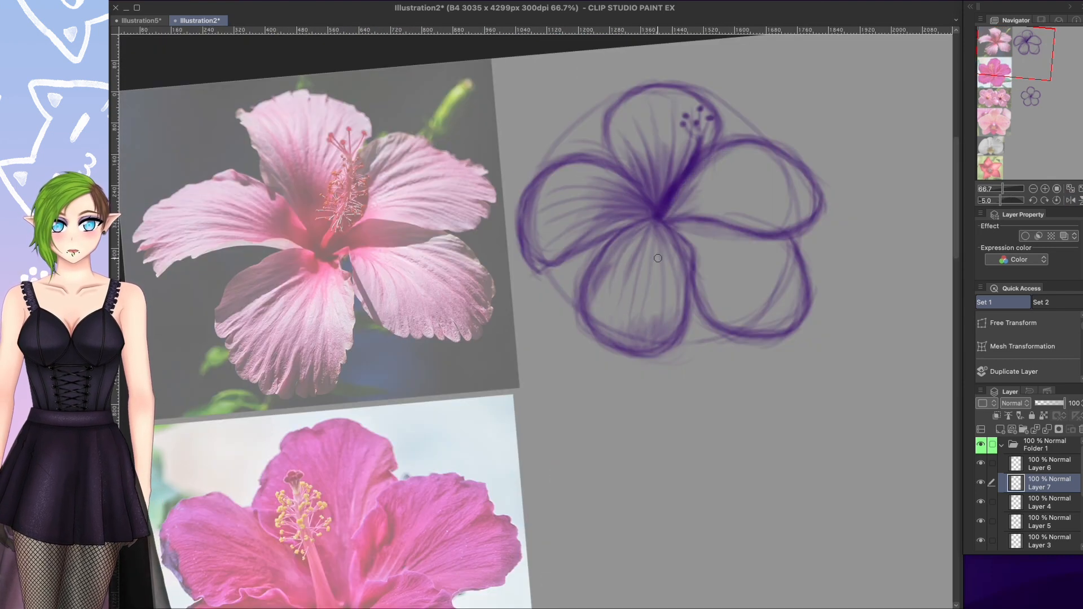
{"action": "left_click_drag", "start_coordinate": [788, 354], "coordinate": [750, 293]}
{"action": "left_click_drag", "start_coordinate": [648, 201], "coordinate": [687, 137]}
{"action": "left_click_drag", "start_coordinate": [753, 179], "coordinate": [597, 124]}
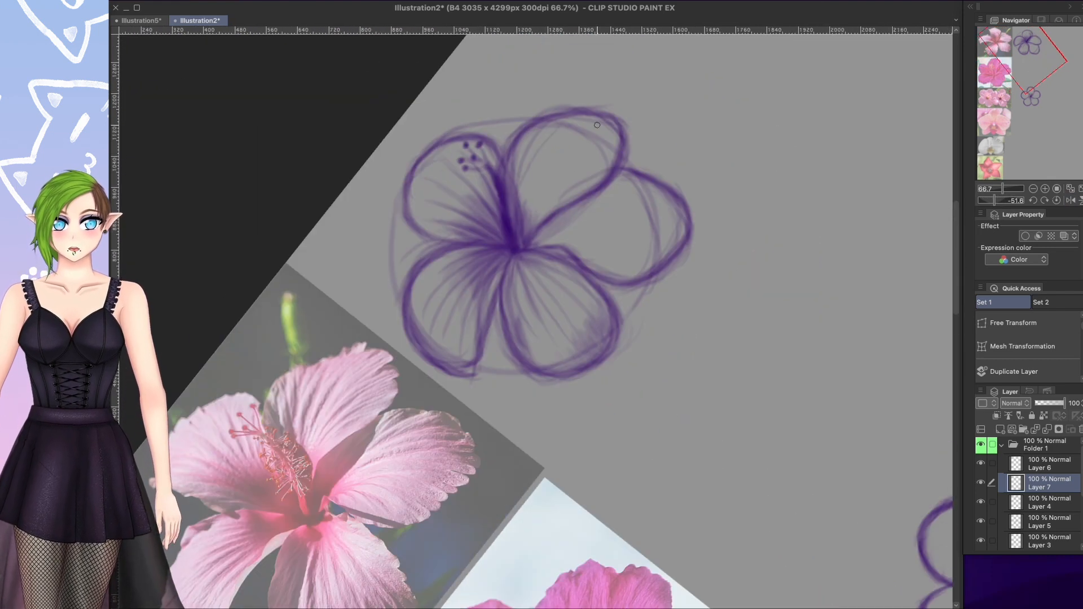
{"action": "left_click_drag", "start_coordinate": [519, 242], "coordinate": [502, 254]}
{"action": "left_click_drag", "start_coordinate": [545, 183], "coordinate": [507, 271]}
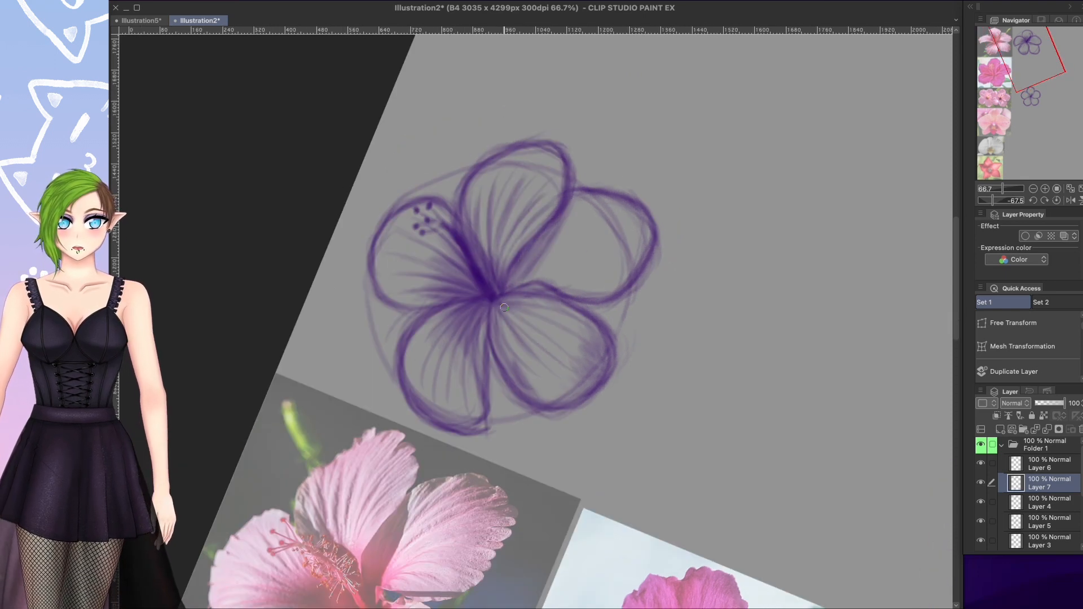
- Shade the lower-right petal where the upper-right petal overlaps it and fill it with vein lines
{"action": "mouse_move", "coordinate": [536, 250]}
{"action": "left_mouse_down"}
{"action": "mouse_move", "coordinate": [599, 125]}
{"action": "mouse_move", "coordinate": [575, 158]}
{"action": "mouse_move", "coordinate": [580, 198]}
{"action": "left_mouse_up"}
{"action": "left_click_drag", "start_coordinate": [668, 135], "coordinate": [570, 89]}
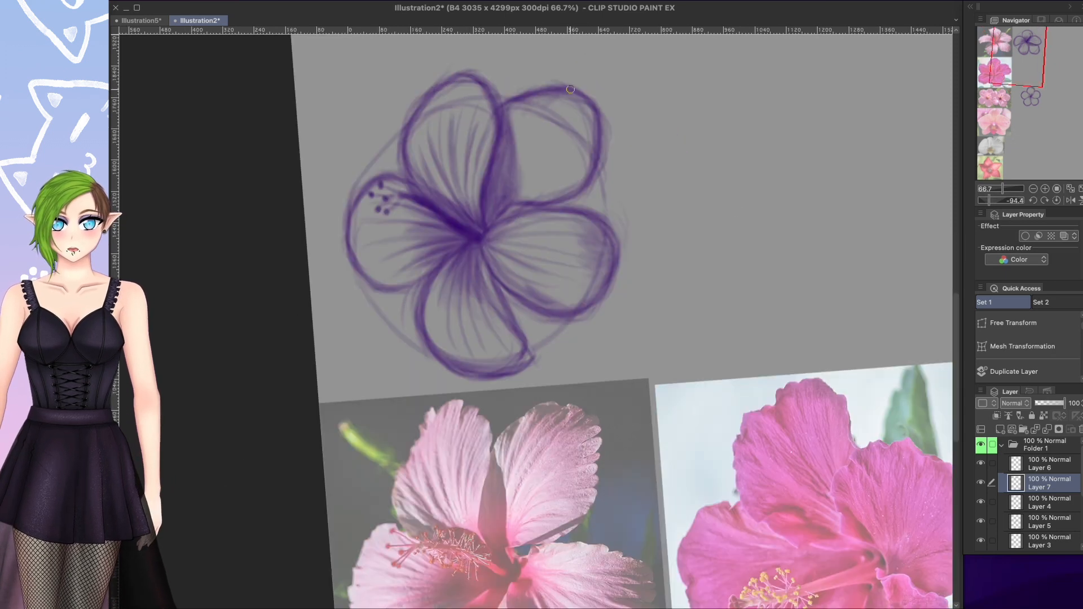
{"action": "left_click_drag", "start_coordinate": [604, 217], "coordinate": [493, 192]}
{"action": "mouse_move", "coordinate": [359, 181]}
{"action": "left_mouse_down"}
{"action": "mouse_move", "coordinate": [398, 151]}
{"action": "mouse_move", "coordinate": [556, 134]}
{"action": "left_mouse_up"}
{"action": "left_click_drag", "start_coordinate": [468, 111], "coordinate": [449, 184]}
{"action": "left_click_drag", "start_coordinate": [501, 105], "coordinate": [461, 176]}
{"action": "left_click_drag", "start_coordinate": [570, 141], "coordinate": [496, 142]}
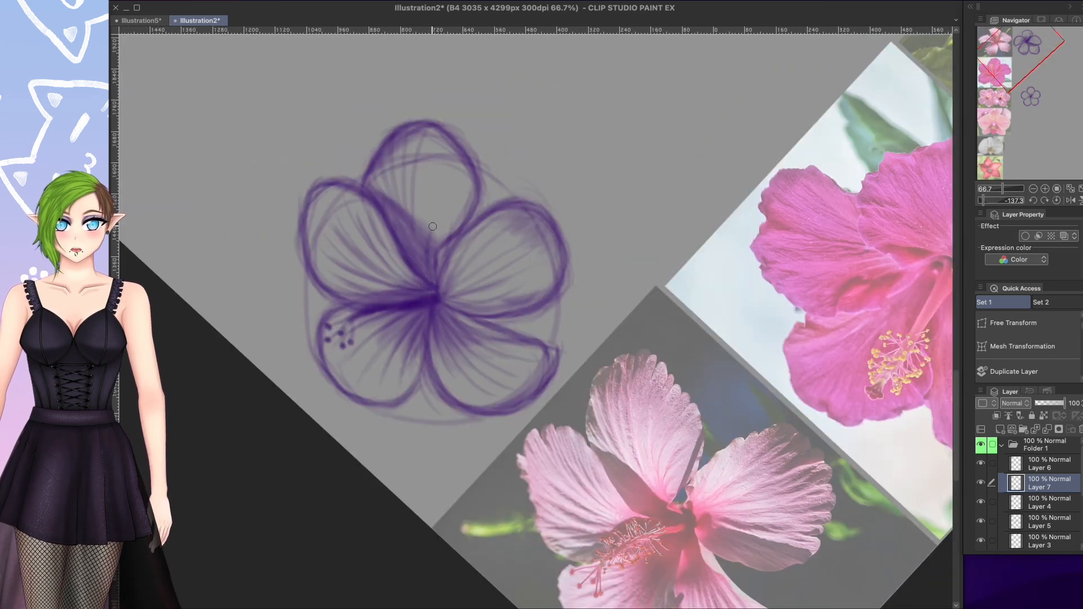
{"action": "left_click_drag", "start_coordinate": [464, 215], "coordinate": [435, 245]}
{"action": "left_click_drag", "start_coordinate": [465, 163], "coordinate": [425, 241]}
- Check the flower in a flipped view and darken the petal veins and the streaks at the lower-left petal's tip
{"action": "left_click", "coordinate": [1057, 200]}
{"action": "left_click", "coordinate": [1070, 201]}
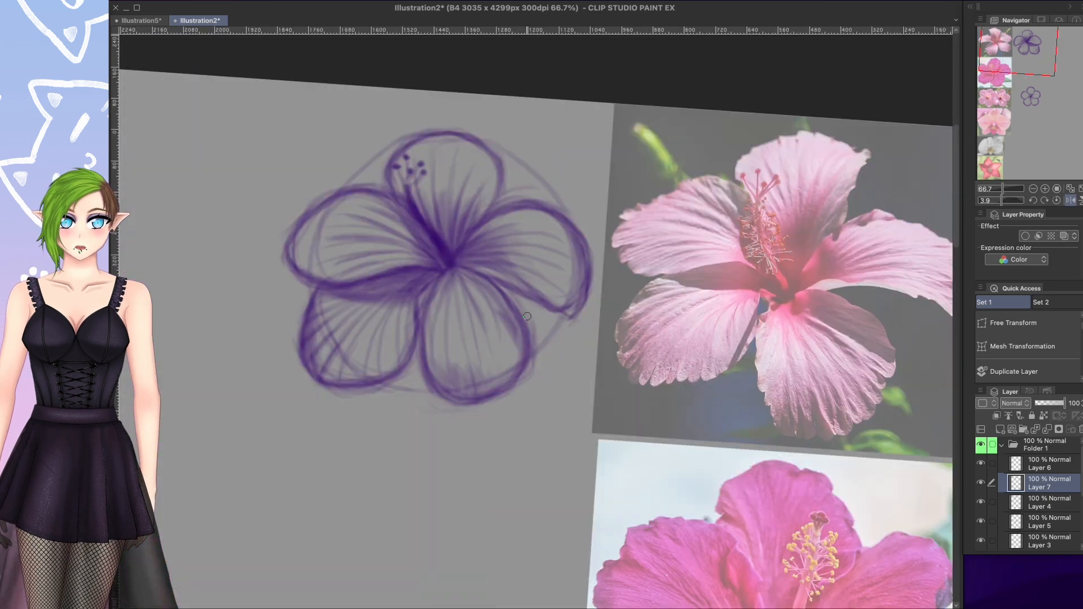
{"action": "left_click_drag", "start_coordinate": [417, 186], "coordinate": [542, 225]}
{"action": "left_click_drag", "start_coordinate": [434, 328], "coordinate": [437, 288]}
{"action": "left_click", "coordinate": [1056, 200]}
{"action": "left_click", "coordinate": [1071, 200]}
{"action": "left_click", "coordinate": [1070, 200]}
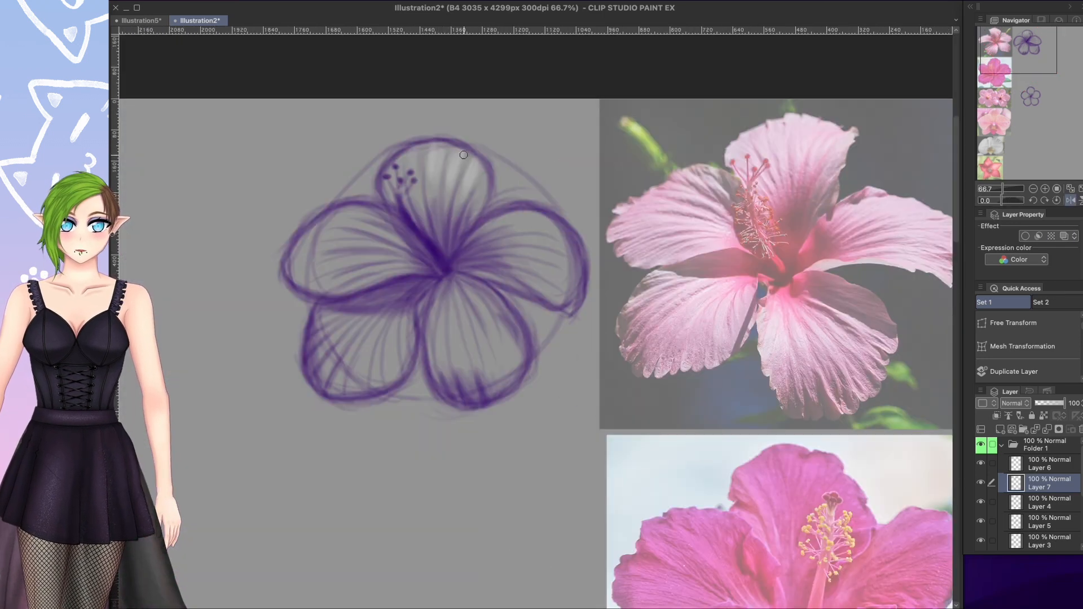
- Paint white highlight strokes between the top petal's veins and deepen the dark streaks at the lower-left petal's tip
{"action": "left_click_drag", "start_coordinate": [441, 148], "coordinate": [432, 179]}
{"action": "mouse_move", "coordinate": [428, 169]}
{"action": "left_mouse_down"}
{"action": "mouse_move", "coordinate": [358, 267]}
{"action": "mouse_move", "coordinate": [390, 372]}
{"action": "left_mouse_up"}
{"action": "left_click_drag", "start_coordinate": [440, 356], "coordinate": [462, 397]}
{"action": "left_click_drag", "start_coordinate": [499, 353], "coordinate": [478, 395]}
{"action": "mouse_move", "coordinate": [514, 409]}
{"action": "left_mouse_down"}
{"action": "mouse_move", "coordinate": [477, 457]}
{"action": "mouse_move", "coordinate": [433, 412]}
{"action": "left_mouse_up"}
{"action": "left_click_drag", "start_coordinate": [500, 389], "coordinate": [437, 421]}
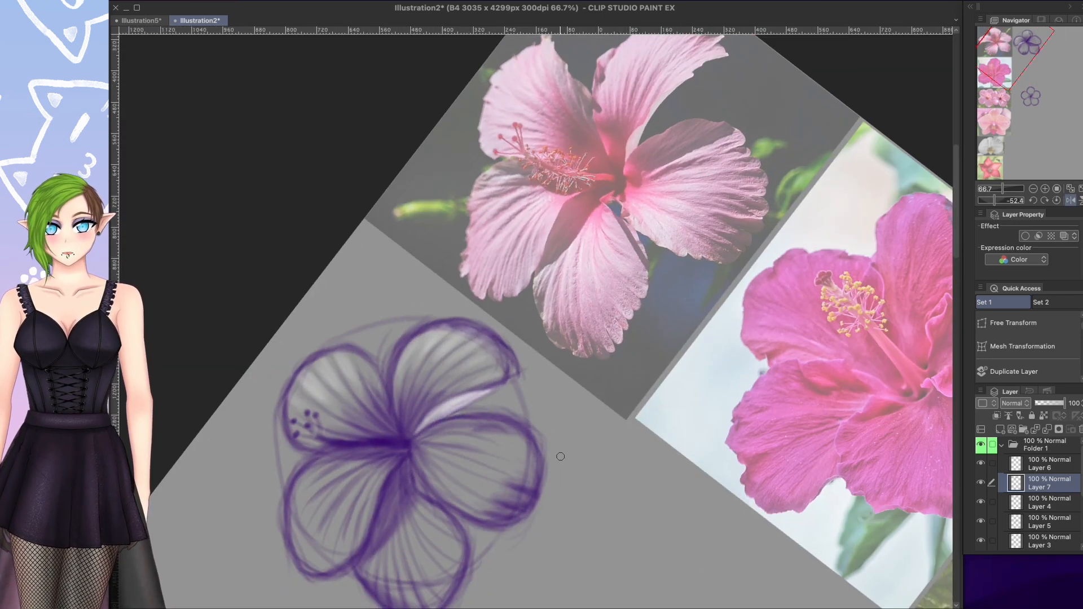
- Paint white highlight strokes between the veins of the left petal
{"action": "left_click_drag", "start_coordinate": [429, 349], "coordinate": [409, 391]}
{"action": "left_click_drag", "start_coordinate": [456, 353], "coordinate": [416, 399]}
{"action": "mouse_move", "coordinate": [473, 368]}
{"action": "left_mouse_down"}
{"action": "mouse_move", "coordinate": [434, 397]}
{"action": "mouse_move", "coordinate": [420, 267]}
{"action": "left_mouse_up"}
{"action": "left_click_drag", "start_coordinate": [360, 212], "coordinate": [363, 169]}
{"action": "left_click_drag", "start_coordinate": [364, 255], "coordinate": [360, 369]}
{"action": "left_click_drag", "start_coordinate": [361, 369], "coordinate": [409, 290]}
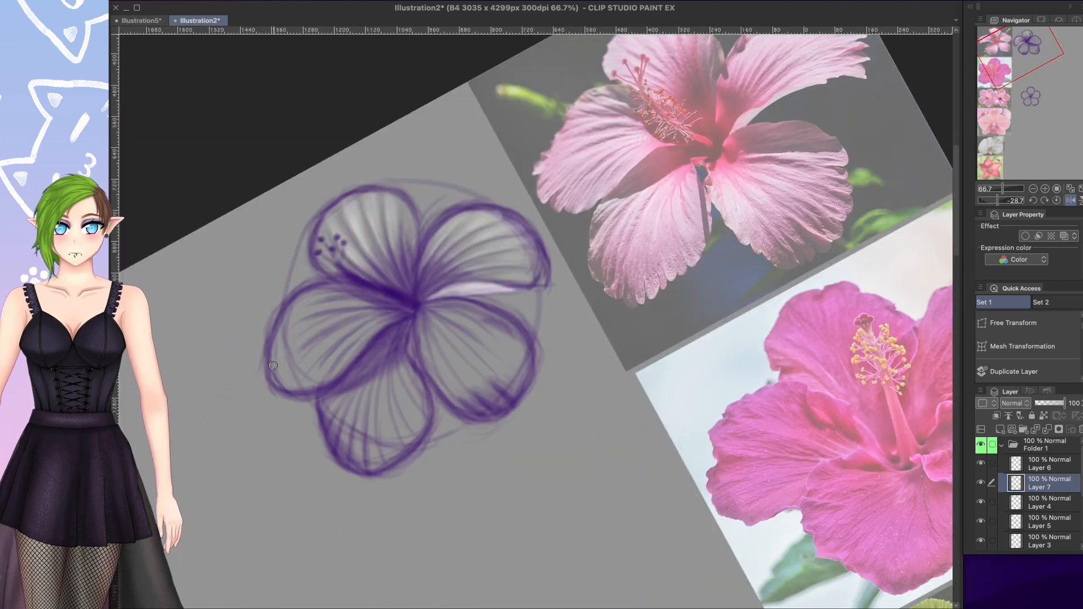
- Paint white highlight strokes between the veins of the two right petals
{"action": "left_click_drag", "start_coordinate": [275, 364], "coordinate": [303, 310]}
{"action": "mouse_move", "coordinate": [291, 379]}
{"action": "left_mouse_down"}
{"action": "mouse_move", "coordinate": [318, 349]}
{"action": "mouse_move", "coordinate": [294, 385]}
{"action": "left_mouse_up"}
{"action": "left_click_drag", "start_coordinate": [344, 313], "coordinate": [360, 396]}
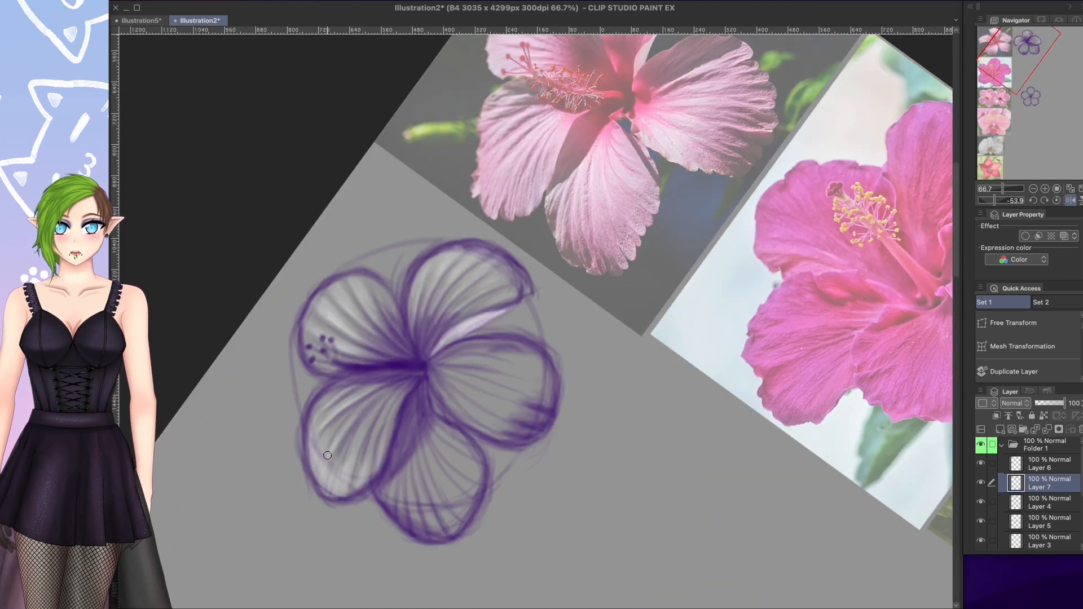
{"action": "left_click_drag", "start_coordinate": [365, 455], "coordinate": [319, 317]}
{"action": "left_click_drag", "start_coordinate": [382, 347], "coordinate": [389, 386]}
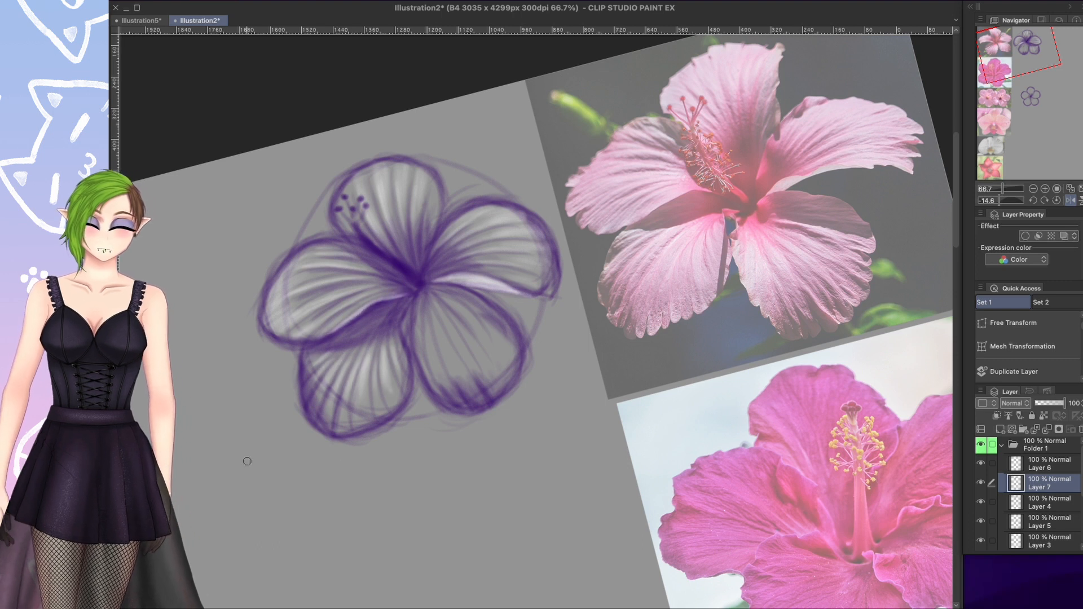
- Paint white highlight strokes between the veins of the lower-left petal
{"action": "mouse_move", "coordinate": [247, 461]}
{"action": "left_mouse_down"}
{"action": "mouse_move", "coordinate": [426, 305]}
{"action": "mouse_move", "coordinate": [464, 246]}
{"action": "left_mouse_up"}
{"action": "mouse_move", "coordinate": [684, 389]}
{"action": "left_mouse_down"}
{"action": "mouse_move", "coordinate": [665, 219]}
{"action": "mouse_move", "coordinate": [499, 184]}
{"action": "left_mouse_up"}
{"action": "left_click_drag", "start_coordinate": [574, 395], "coordinate": [543, 493]}
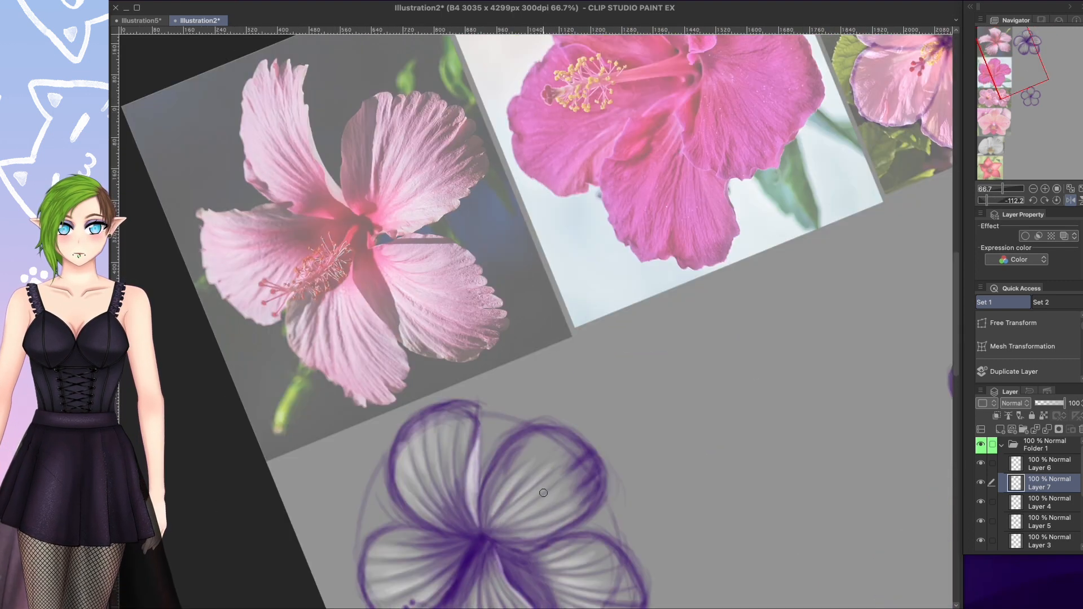
{"action": "left_click_drag", "start_coordinate": [483, 516], "coordinate": [508, 452]}
{"action": "left_click_drag", "start_coordinate": [484, 520], "coordinate": [526, 438]}
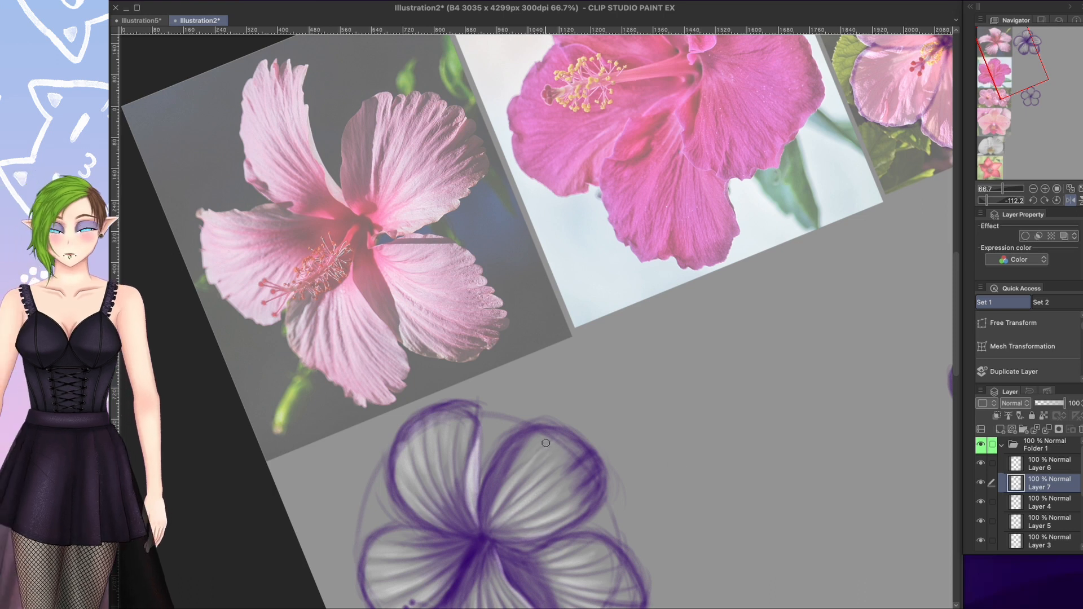
- Darken the stamen column on Layer 6, enlarge its anther heads and join them to the column with thin filaments
{"action": "left_click", "coordinate": [1070, 200]}
{"action": "left_click", "coordinate": [1057, 200]}
{"action": "left_click", "coordinate": [1048, 463]}
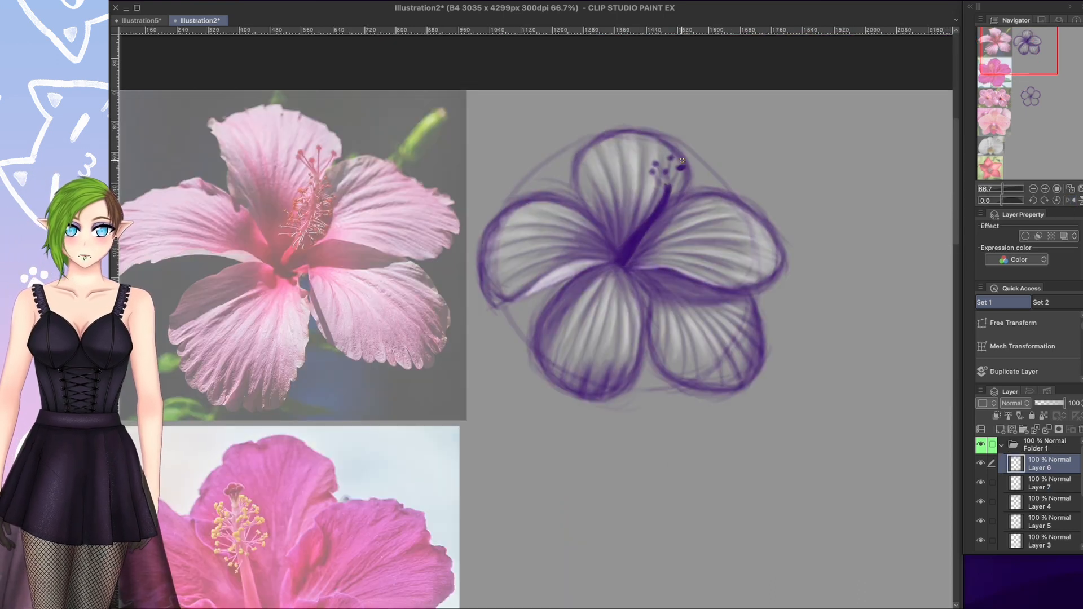
{"action": "left_click", "coordinate": [666, 173]}
{"action": "left_click", "coordinate": [652, 172]}
{"action": "key", "text": "super+plus"}
{"action": "left_click_drag", "start_coordinate": [730, 100], "coordinate": [734, 121]}
{"action": "left_click_drag", "start_coordinate": [738, 80], "coordinate": [735, 95]}
{"action": "mouse_move", "coordinate": [817, 206]}
{"action": "left_mouse_down"}
{"action": "mouse_move", "coordinate": [839, 346]}
{"action": "mouse_move", "coordinate": [808, 186]}
{"action": "left_mouse_up"}
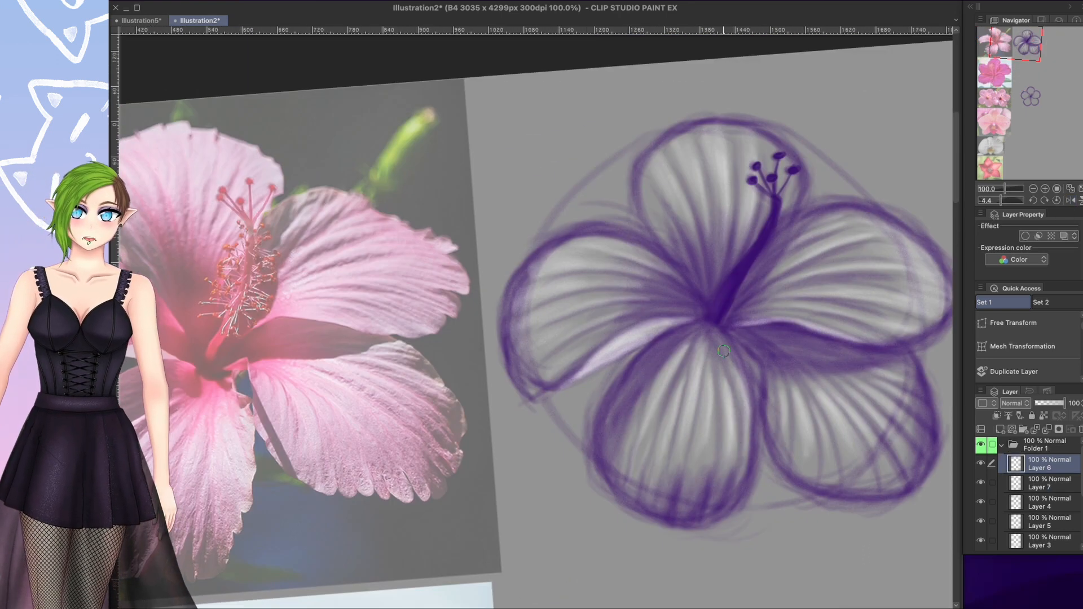
- Lock the stamen layer's transparent pixels and brush a lighter purple along the column
{"action": "left_click", "coordinate": [1043, 416]}
{"action": "left_click_drag", "start_coordinate": [717, 309], "coordinate": [768, 224]}
{"action": "left_click_drag", "start_coordinate": [724, 286], "coordinate": [764, 225]}
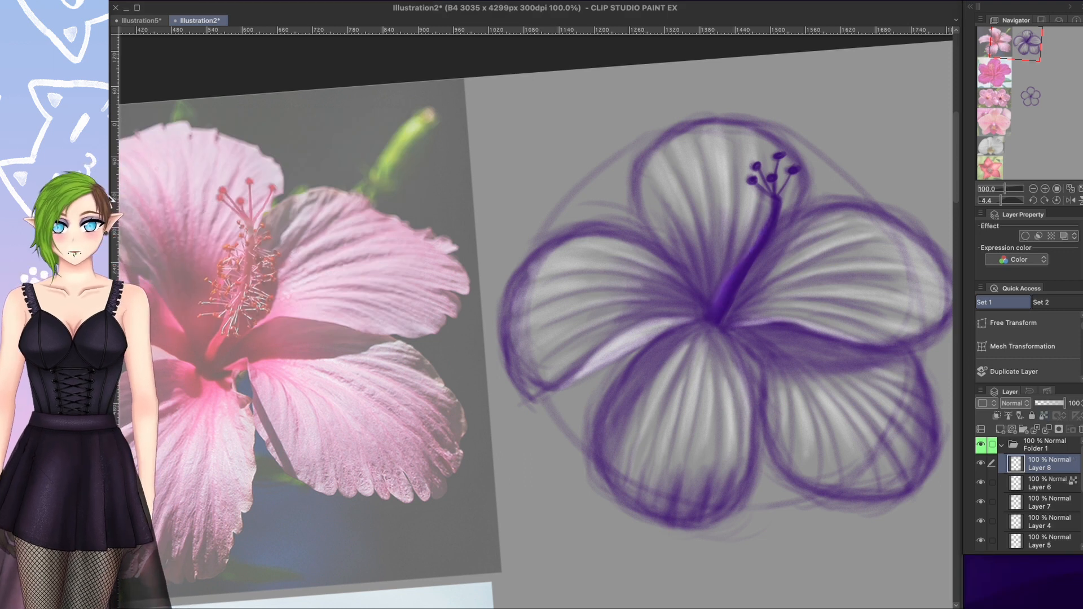
- Unlock Layer 6 and dot tiny anthers along both sides of the column, adding fine white filaments on Layer 8
{"action": "left_click", "coordinate": [1048, 482]}
{"action": "left_click", "coordinate": [1043, 415]}
{"action": "left_click_drag", "start_coordinate": [724, 291], "coordinate": [715, 288]}
{"action": "left_click_drag", "start_coordinate": [731, 278], "coordinate": [722, 275]}
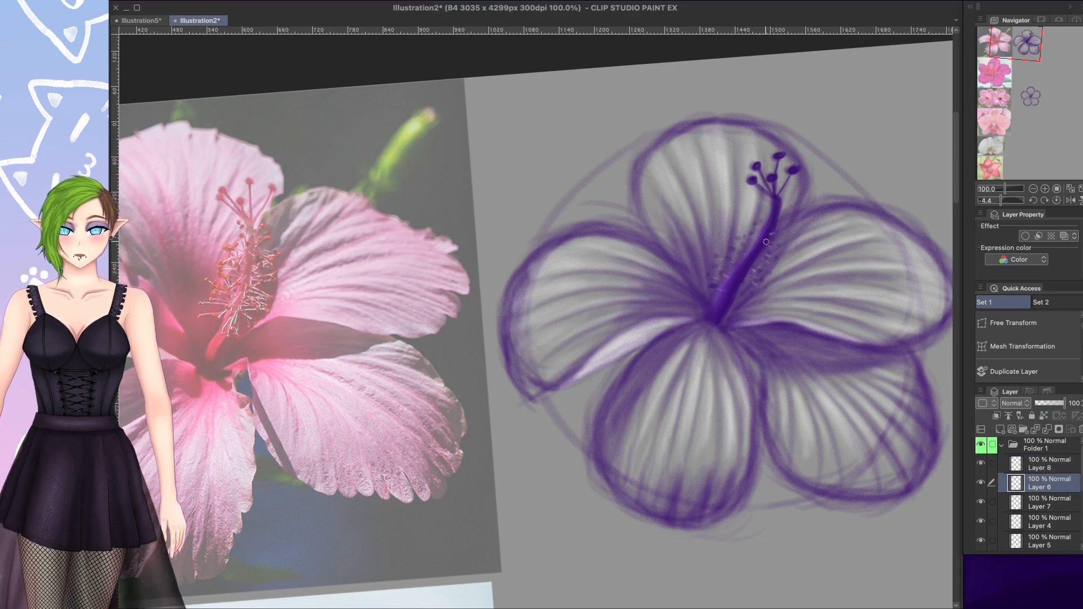
{"action": "left_click_drag", "start_coordinate": [759, 238], "coordinate": [752, 230]}
{"action": "left_click", "coordinate": [1048, 463]}
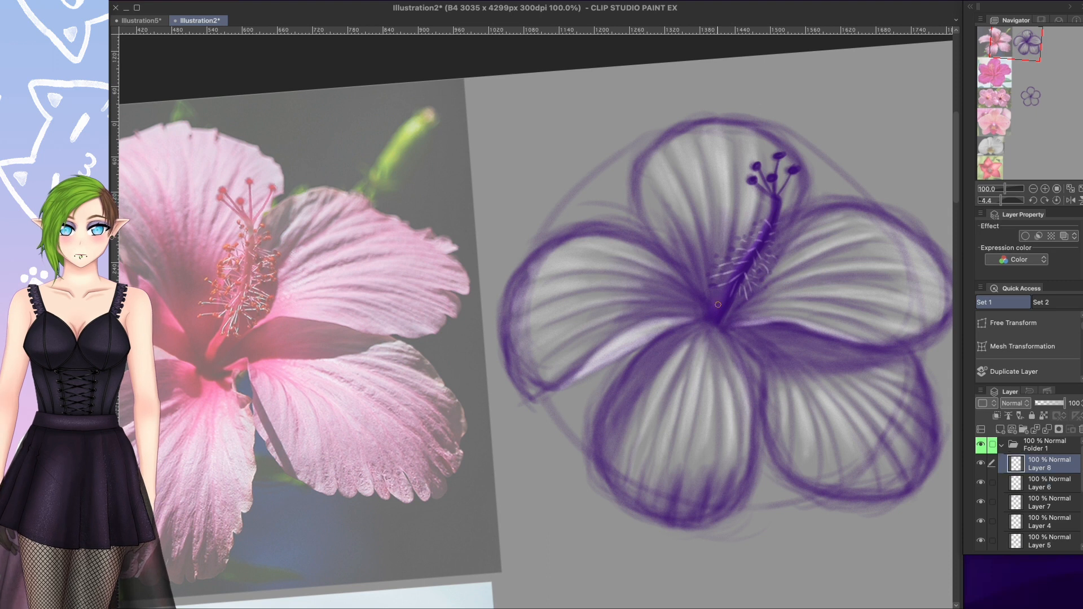
{"action": "left_click", "coordinate": [1048, 483]}
- Erase the circle guide and stray sketch lines around the petals with the Light Pencil Eraser, using size 30
{"action": "mouse_move", "coordinate": [652, 138]}
{"action": "left_mouse_down"}
{"action": "mouse_move", "coordinate": [587, 201]}
{"action": "mouse_move", "coordinate": [361, 302]}
{"action": "mouse_move", "coordinate": [550, 155]}
{"action": "left_mouse_up"}
{"action": "mouse_move", "coordinate": [621, 161]}
{"action": "left_mouse_down"}
{"action": "mouse_move", "coordinate": [660, 169]}
{"action": "mouse_move", "coordinate": [723, 232]}
{"action": "left_mouse_up"}
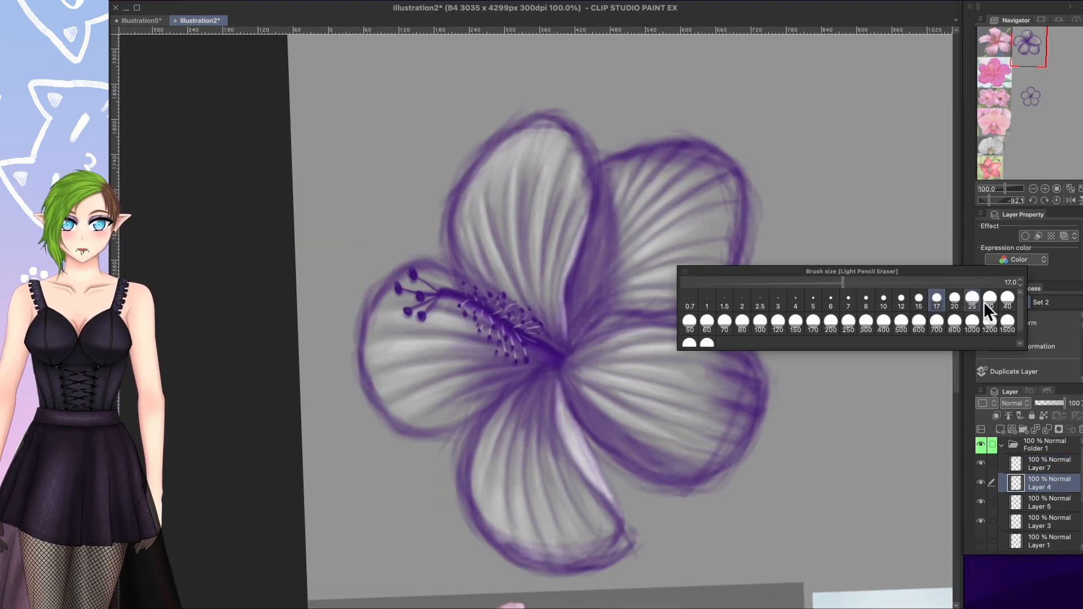
{"action": "left_click", "coordinate": [987, 309]}
{"action": "mouse_move", "coordinate": [726, 477]}
{"action": "left_mouse_down"}
{"action": "mouse_move", "coordinate": [316, 223]}
{"action": "mouse_move", "coordinate": [597, 140]}
{"action": "left_mouse_up"}
{"action": "mouse_move", "coordinate": [305, 288]}
{"action": "left_mouse_down"}
{"action": "mouse_move", "coordinate": [327, 400]}
{"action": "mouse_move", "coordinate": [365, 410]}
{"action": "left_mouse_up"}
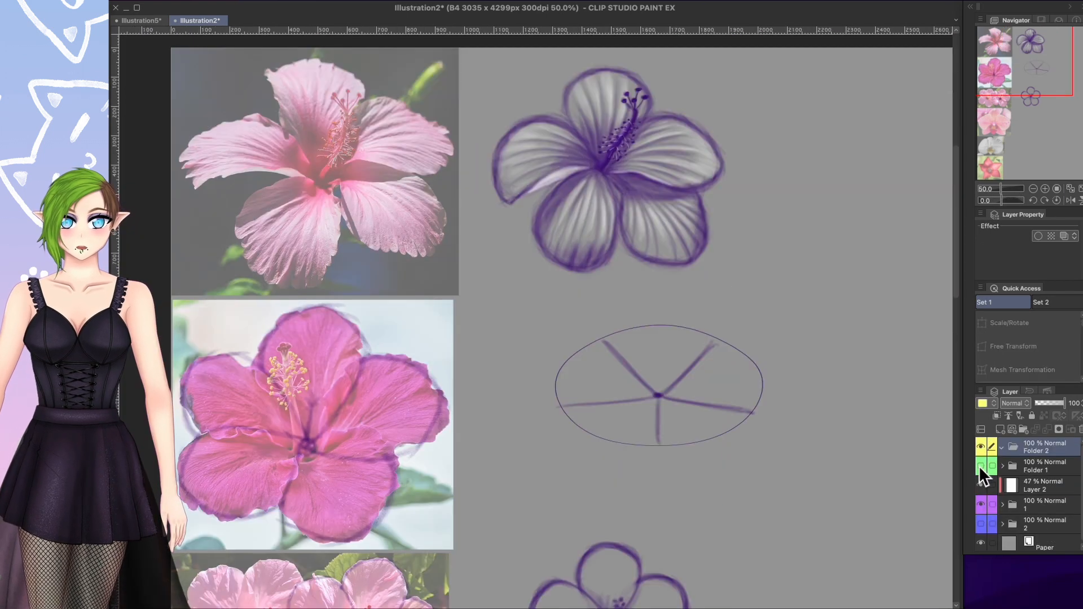
- Hide the hibiscus sketches in Folder 1 and the photo folder 1, and show the lily photos in folder 2
{"action": "left_click", "coordinate": [980, 466]}
{"action": "left_click", "coordinate": [981, 506]}
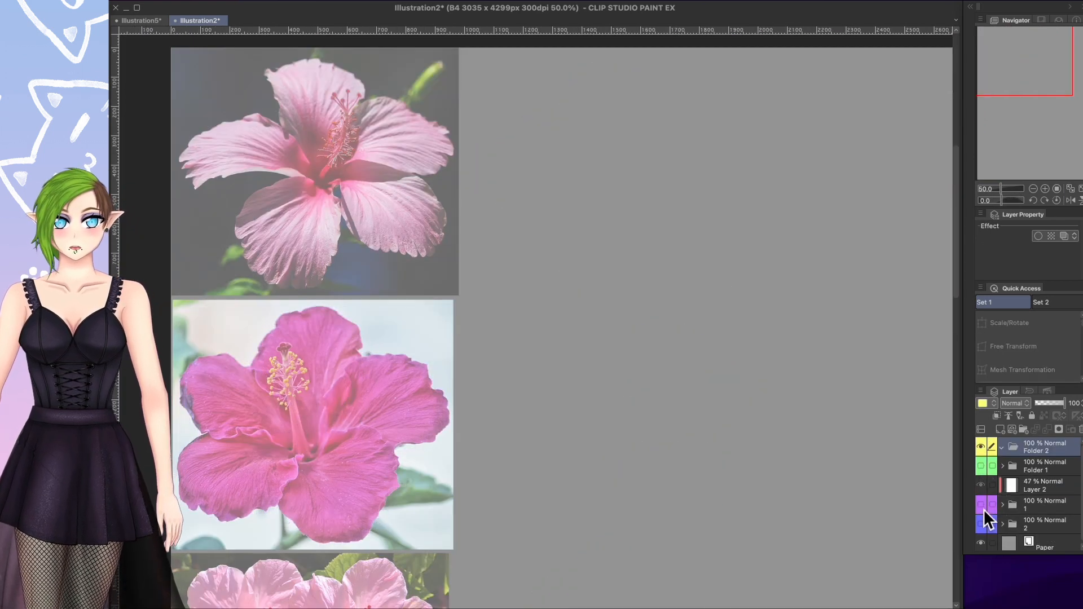
{"action": "left_click", "coordinate": [981, 524]}
- Draw the curved left half of a pointed lily petal on a new layer beside the orange lily photo
{"action": "left_click", "coordinate": [1000, 429]}
{"action": "mouse_move", "coordinate": [492, 202]}
{"action": "left_mouse_down"}
{"action": "mouse_move", "coordinate": [471, 92]}
{"action": "mouse_move", "coordinate": [484, 58]}
{"action": "left_mouse_up"}
{"action": "mouse_move", "coordinate": [484, 57]}
{"action": "left_mouse_down"}
{"action": "mouse_move", "coordinate": [471, 113]}
{"action": "mouse_move", "coordinate": [497, 210]}
{"action": "mouse_move", "coordinate": [464, 170]}
{"action": "mouse_move", "coordinate": [500, 62]}
{"action": "left_mouse_up"}
{"action": "key", "text": "super+z"}
{"action": "key", "text": "super+z"}
{"action": "key", "text": "super+z"}
{"action": "key", "text": "super+z"}
{"action": "left_click_drag", "start_coordinate": [499, 62], "coordinate": [474, 142]}
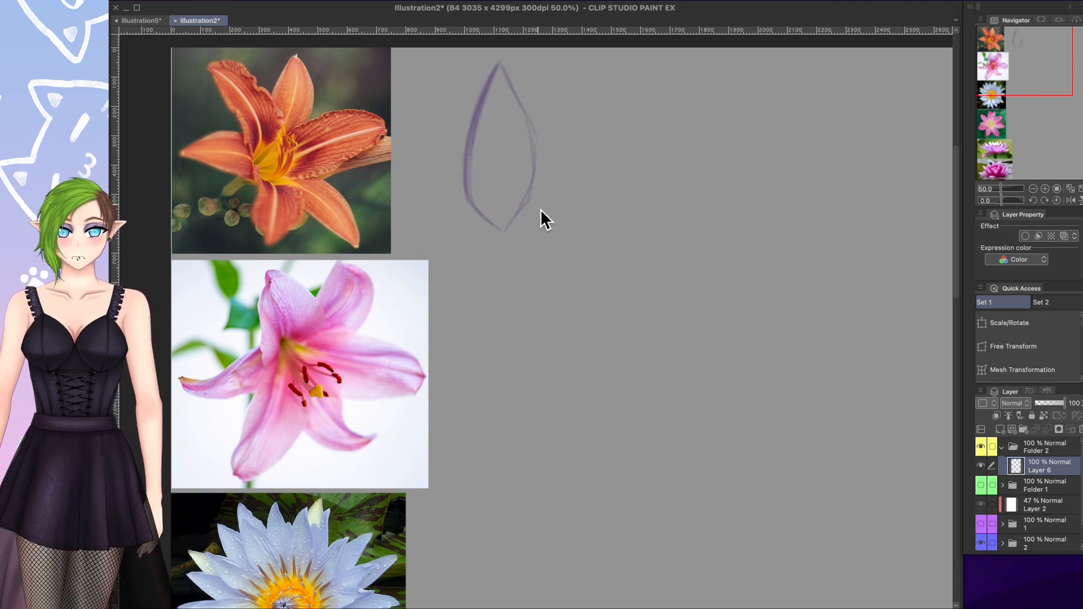
{"action": "scroll", "coordinate": [1050, 373], "scroll_direction": "down", "scroll_amount": 1}
- Duplicate the half petal, flip the copy horizontally to form the right half, and merge both halves into one layer
{"action": "left_click", "coordinate": [1053, 373]}
{"action": "left_click", "coordinate": [123, 3]}
{"action": "mouse_move", "coordinate": [225, 273]}
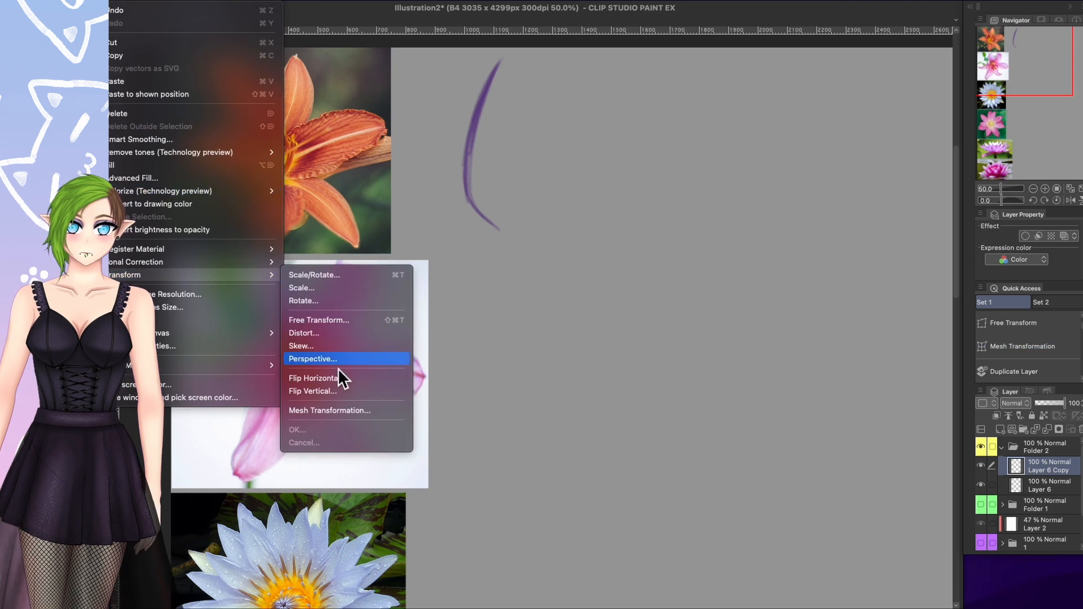
{"action": "left_click", "coordinate": [335, 377]}
{"action": "left_click_drag", "start_coordinate": [496, 208], "coordinate": [531, 208]}
{"action": "key", "text": "Return"}
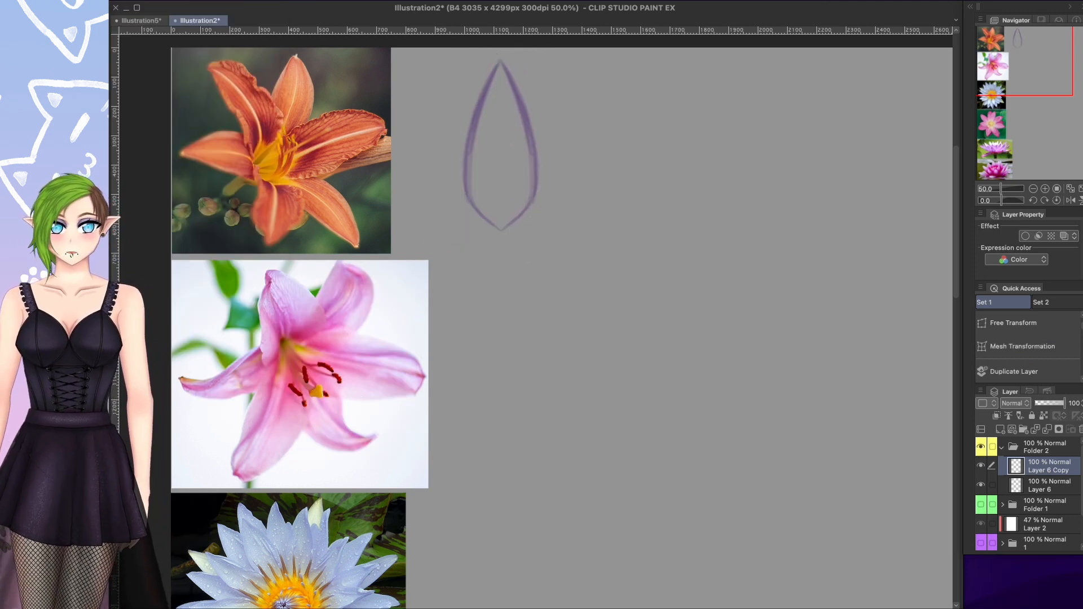
{"action": "left_click", "coordinate": [1047, 429]}
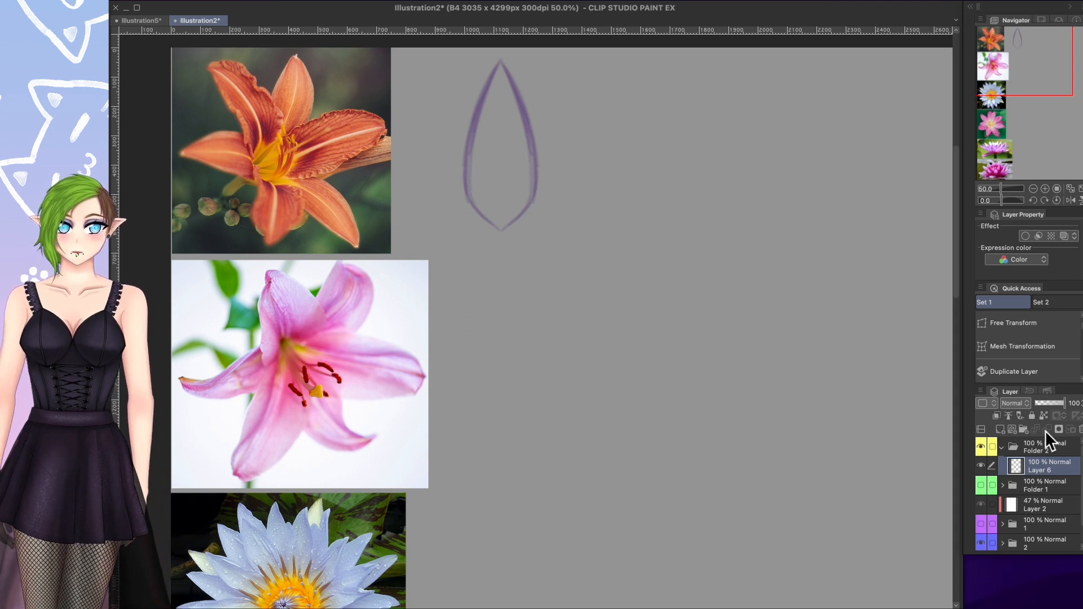
- Write the petal counts 3 and 6 on a new layer and sketch a small six-line star beside the petal
{"action": "left_click", "coordinate": [1000, 429]}
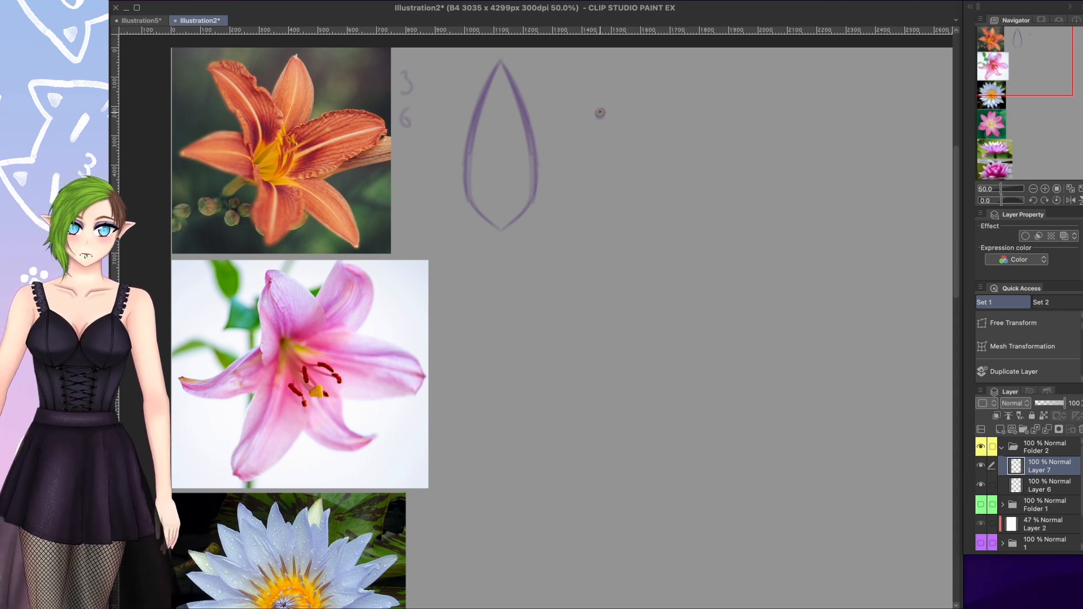
{"action": "left_click_drag", "start_coordinate": [575, 96], "coordinate": [598, 111]}
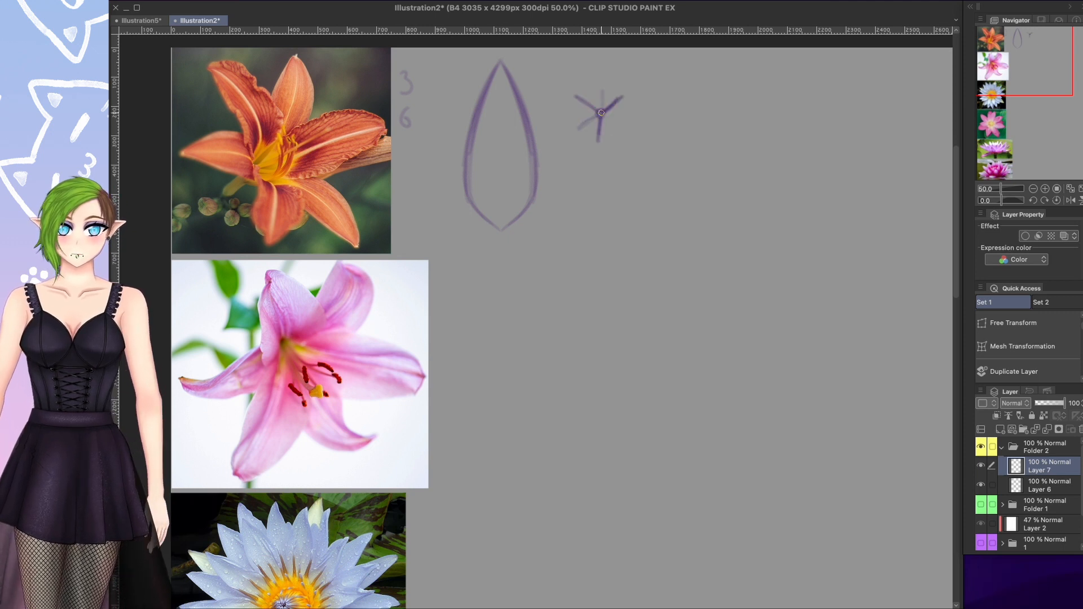
{"action": "left_click_drag", "start_coordinate": [601, 114], "coordinate": [619, 132]}
- Duplicate the lily petal, move the copy below and beyond the star diagram, and add a new layer beneath it
{"action": "left_click", "coordinate": [1043, 485]}
{"action": "left_click", "coordinate": [1021, 376]}
{"action": "key", "text": "k"}
{"action": "left_click_drag", "start_coordinate": [540, 230], "coordinate": [721, 327]}
{"action": "left_click", "coordinate": [1043, 504]}
{"action": "left_click", "coordinate": [1000, 429]}
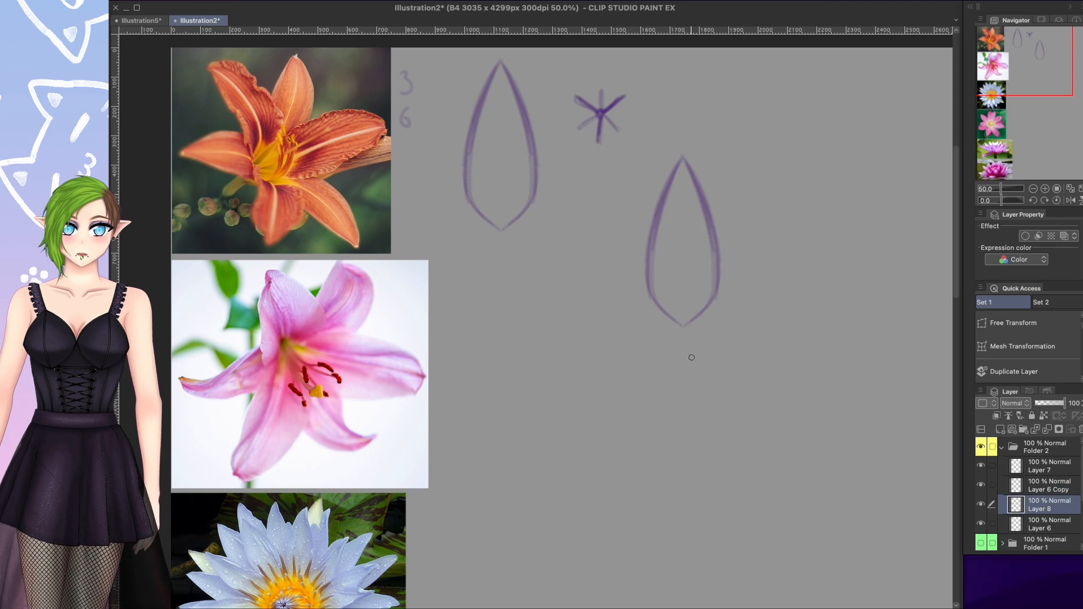
- Duplicate the lower lily petal twice and rotate the copies around a small centre circle to form a three-petal arrangement
{"action": "left_click", "coordinate": [1043, 485]}
{"action": "left_click", "coordinate": [1020, 371]}
{"action": "left_click", "coordinate": [1013, 323]}
{"action": "left_click", "coordinate": [789, 486]}
{"action": "left_click", "coordinate": [1019, 372]}
{"action": "left_click", "coordinate": [1014, 324]}
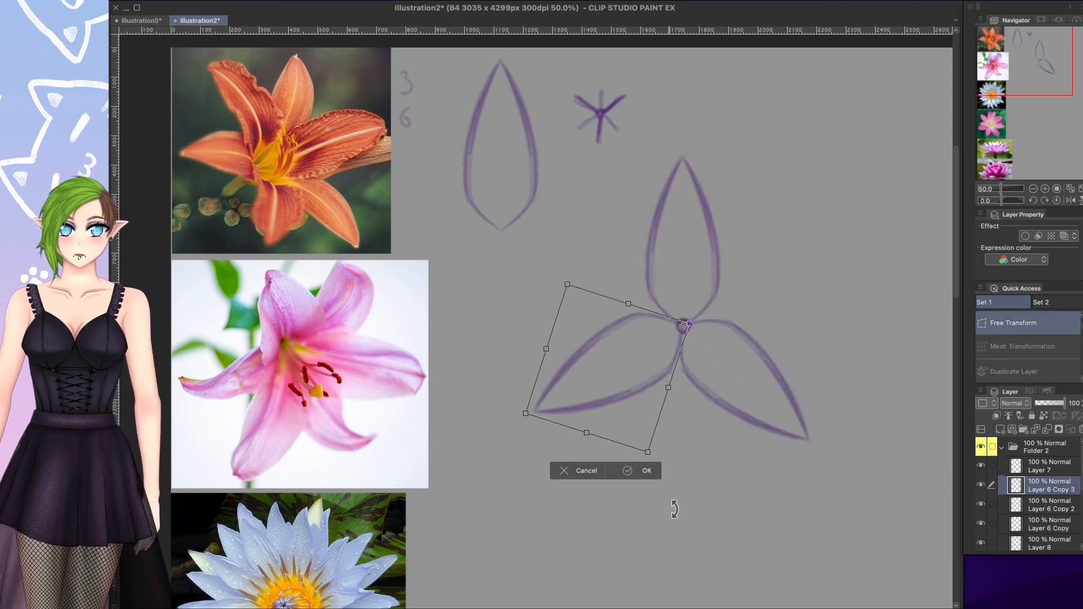
{"action": "left_click", "coordinate": [649, 471]}
- Fine-tune the angle and placement of the two rotated petal copies around the centre circle with Free Transform
{"action": "left_click", "coordinate": [1043, 505]}
{"action": "left_click", "coordinate": [1014, 323]}
{"action": "left_click", "coordinate": [1041, 500]}
{"action": "left_click", "coordinate": [1013, 323]}
{"action": "left_click", "coordinate": [1041, 501]}
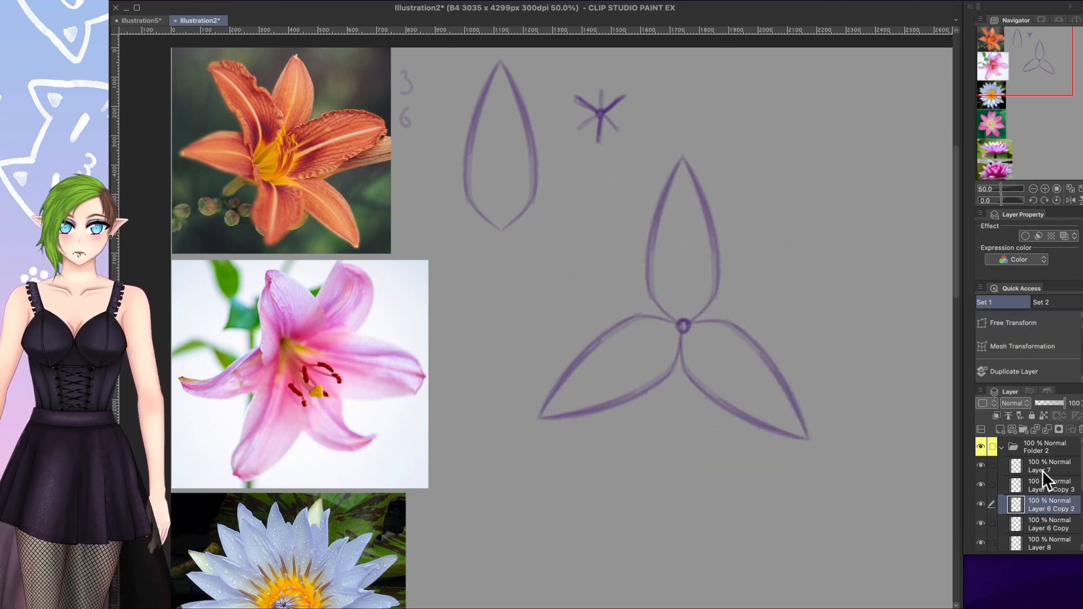
{"action": "left_click", "coordinate": [1014, 324]}
- Merge the three petals, duplicate the set, and rotate the copy so its petals fill the gaps behind the first three
{"action": "left_click", "coordinate": [990, 488]}
{"action": "key", "text": "ctrl+e"}
{"action": "left_click", "coordinate": [1014, 324]}
{"action": "left_click_drag", "start_coordinate": [829, 333], "coordinate": [852, 443]}
{"action": "left_click", "coordinate": [727, 526]}
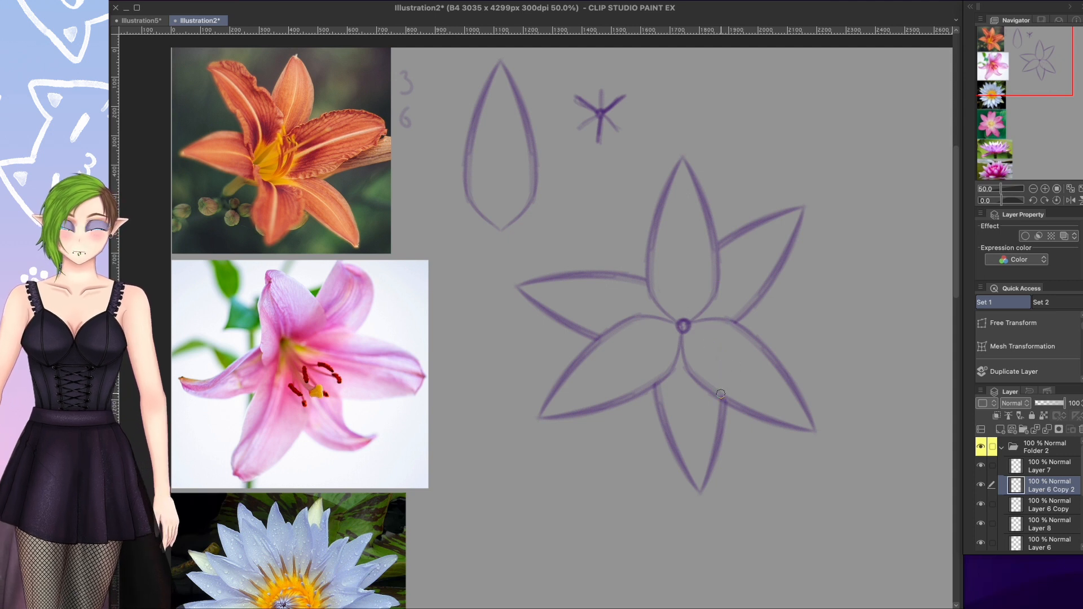
- Merge the two petal sets into one layer and add a new layer above it for the stamens
{"action": "left_click", "coordinate": [1054, 505]}
{"action": "left_click", "coordinate": [1047, 490]}
{"action": "left_click", "coordinate": [1047, 431]}
{"action": "left_click", "coordinate": [1001, 430]}
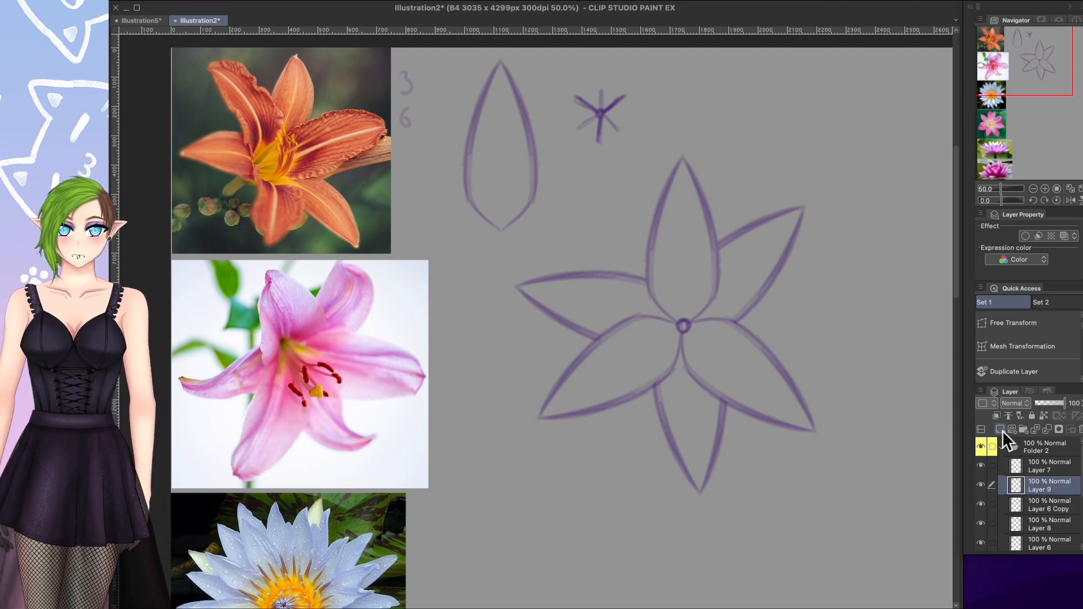
- Duplicate the small oval stamen mark twice and rotate the copies into place on either side of the flower's centre circle
{"action": "left_click", "coordinate": [1014, 372]}
{"action": "left_click", "coordinate": [1013, 323]}
{"action": "left_click_drag", "start_coordinate": [665, 339], "coordinate": [660, 319]}
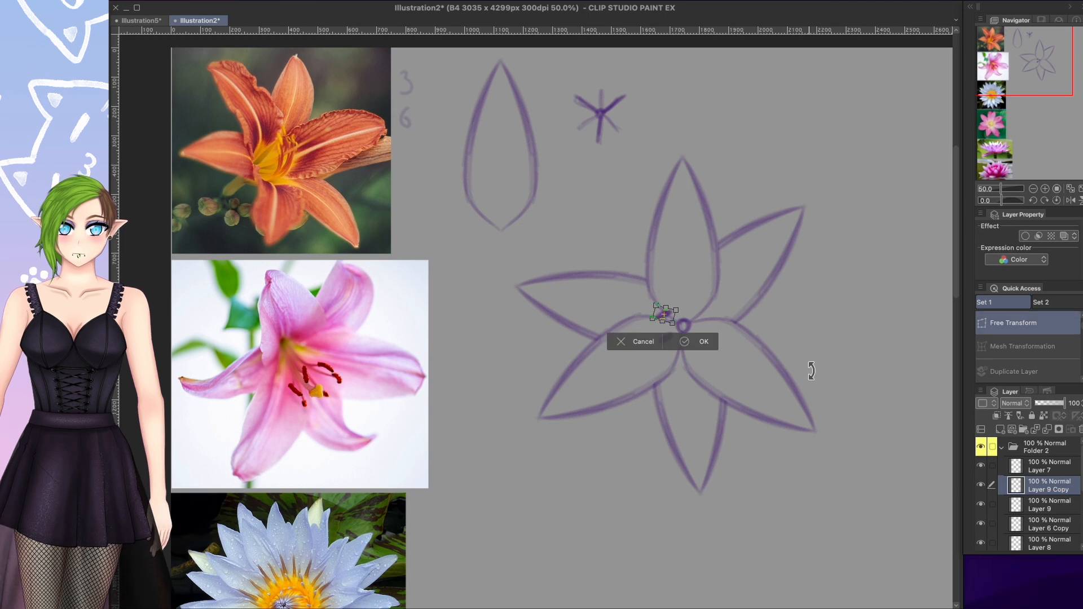
{"action": "left_click", "coordinate": [703, 342]}
{"action": "left_click", "coordinate": [1014, 371]}
{"action": "left_click", "coordinate": [1013, 323]}
{"action": "left_click_drag", "start_coordinate": [812, 345], "coordinate": [693, 491]}
{"action": "left_click", "coordinate": [699, 347]}
{"action": "left_click", "coordinate": [1014, 323]}
{"action": "left_click", "coordinate": [746, 355]}
- Place a third rotated stamen copy below the centre circle and adjust the position of the first copy
{"action": "left_click", "coordinate": [1013, 372]}
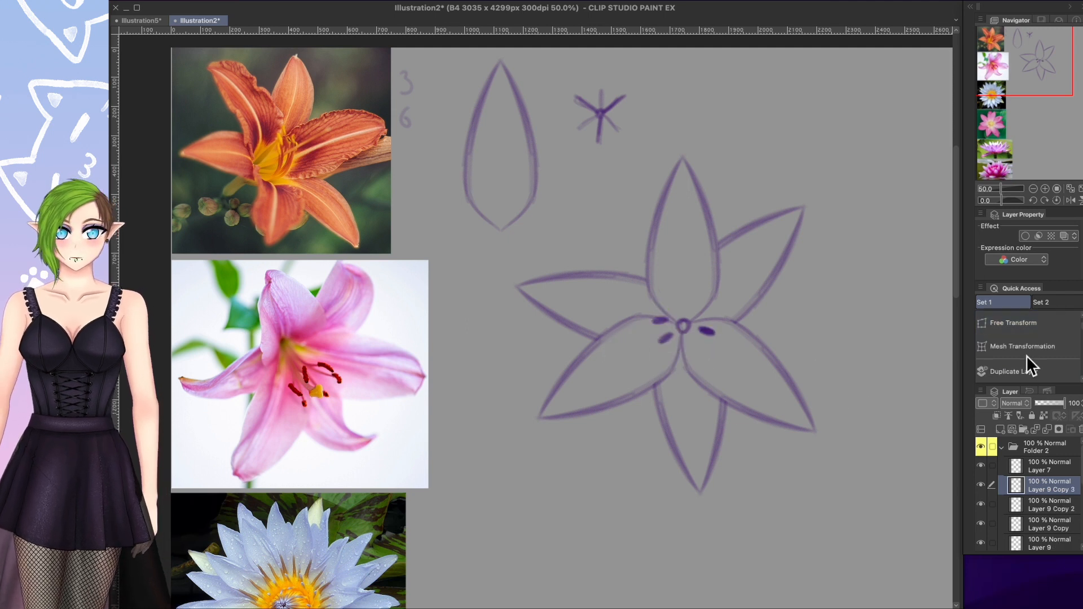
{"action": "left_click", "coordinate": [1013, 323]}
{"action": "left_click", "coordinate": [747, 364]}
{"action": "left_click", "coordinate": [1014, 323]}
{"action": "left_click_drag", "start_coordinate": [706, 333], "coordinate": [694, 342]}
{"action": "left_click", "coordinate": [735, 372]}
{"action": "left_click", "coordinate": [1044, 524]}
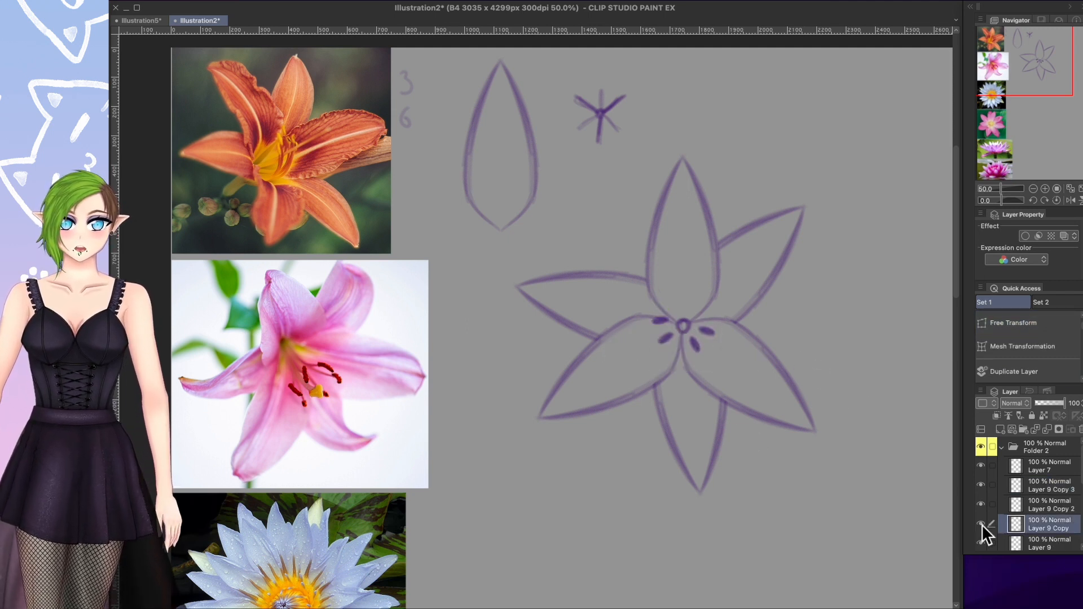
{"action": "left_click", "coordinate": [1014, 324]}
{"action": "left_click", "coordinate": [700, 347]}
- Duplicate the stamen mark two more times and rotate the copies above the centre, completing a ring of six
{"action": "left_click", "coordinate": [1045, 489]}
{"action": "left_click", "coordinate": [1013, 372]}
{"action": "left_click", "coordinate": [1014, 323]}
{"action": "left_click_drag", "start_coordinate": [751, 292], "coordinate": [767, 368]}
{"action": "left_click", "coordinate": [734, 373]}
{"action": "left_click_drag", "start_coordinate": [729, 400], "coordinate": [727, 359]}
{"action": "left_click", "coordinate": [1014, 372]}
{"action": "left_click", "coordinate": [1014, 324]}
{"action": "left_click_drag", "start_coordinate": [817, 480], "coordinate": [866, 416]}
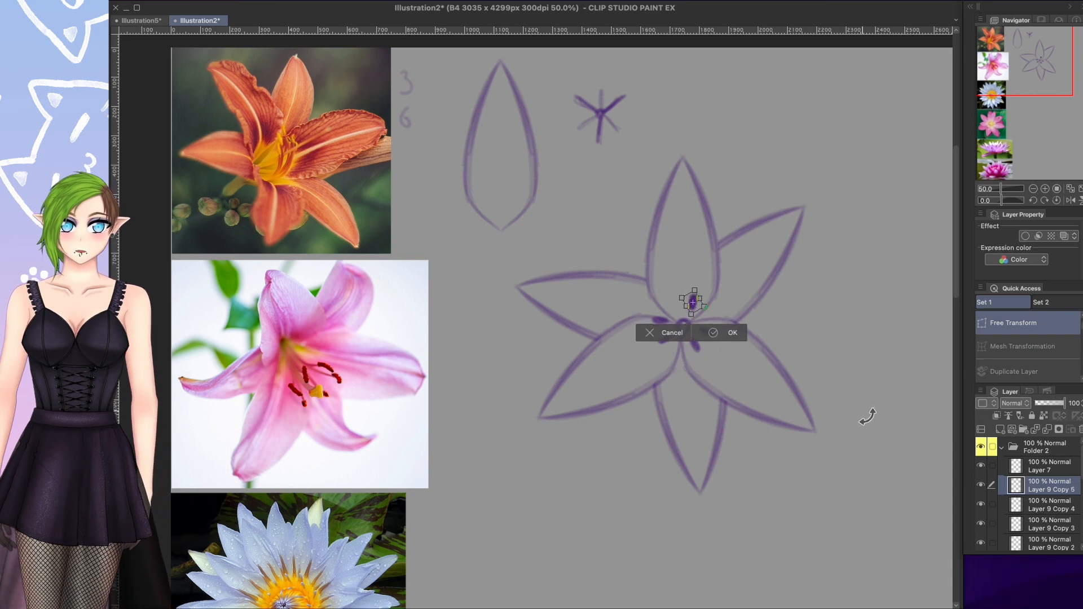
{"action": "left_click", "coordinate": [734, 332]}
{"action": "left_click", "coordinate": [1014, 323]}
{"action": "left_click", "coordinate": [715, 333]}
- Merge all the stamen copies into a single layer, toggling a copy's visibility to check it
{"action": "left_click", "coordinate": [1048, 430]}
{"action": "left_click", "coordinate": [1047, 429]}
{"action": "left_click", "coordinate": [1048, 429]}
{"action": "left_click", "coordinate": [1047, 430]}
{"action": "left_click", "coordinate": [981, 485]}
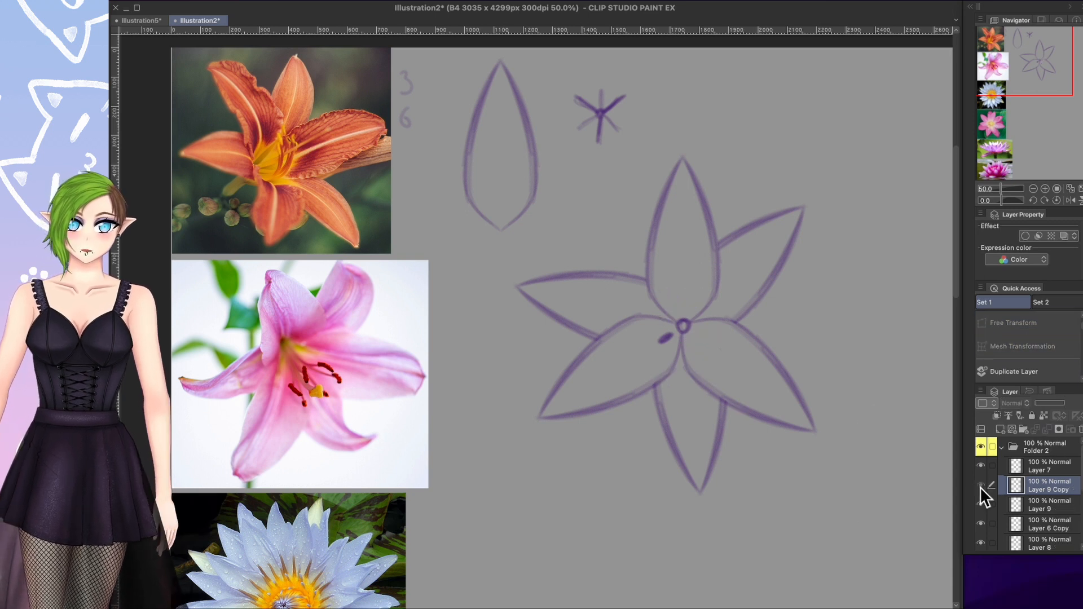
{"action": "left_click", "coordinate": [980, 485]}
{"action": "left_click", "coordinate": [1047, 430]}
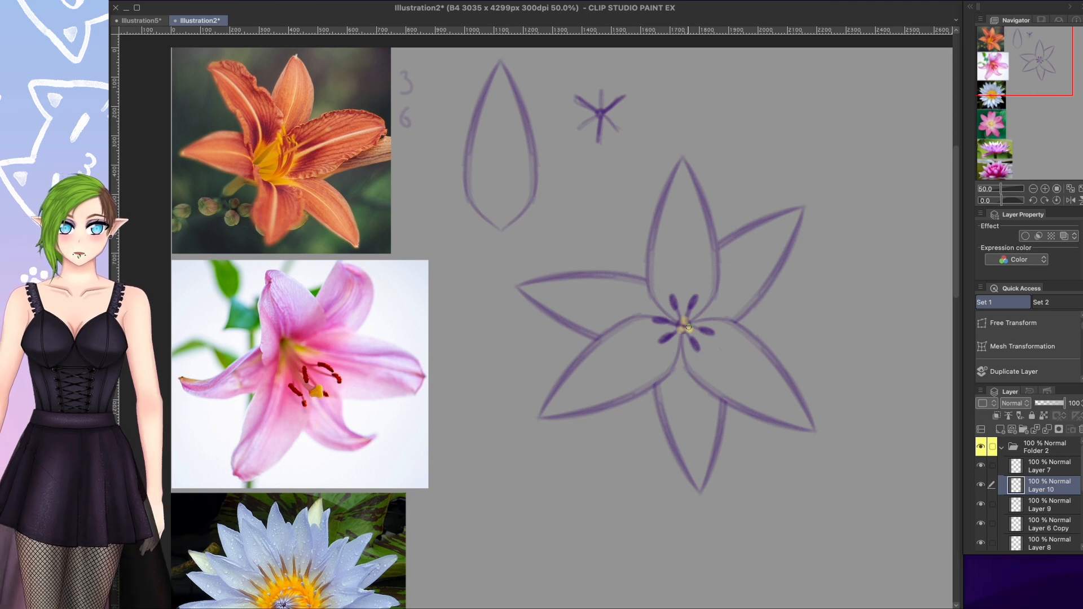
- Merge the yellow centre, stamen and petal layers into one flower layer
{"action": "left_click", "coordinate": [1048, 429]}
{"action": "left_click", "coordinate": [1048, 430]}
{"action": "left_click", "coordinate": [1048, 429]}
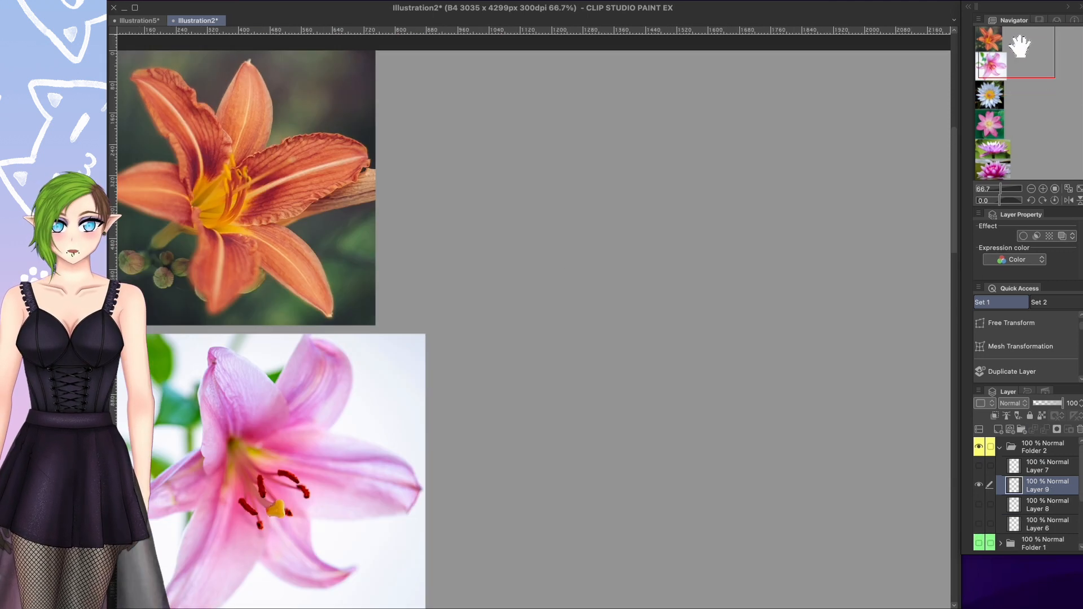
- Sketch a large tilted triangle beside the orange lily photo and rotate and position it with Free Transform
{"action": "left_click_drag", "start_coordinate": [1017, 48], "coordinate": [1019, 51]}
{"action": "left_click", "coordinate": [1011, 323]}
{"action": "left_click_drag", "start_coordinate": [864, 273], "coordinate": [835, 340]}
{"action": "left_click", "coordinate": [665, 393]}
{"action": "left_click", "coordinate": [1012, 324]}
{"action": "left_click_drag", "start_coordinate": [750, 132], "coordinate": [534, 391]}
{"action": "left_click", "coordinate": [636, 438]}
- Duplicate the triangle, turn and mesh-transform the copy into an opposing triangle, and erase its inner lines to leave a six-pointed star
{"action": "left_click", "coordinate": [1011, 372]}
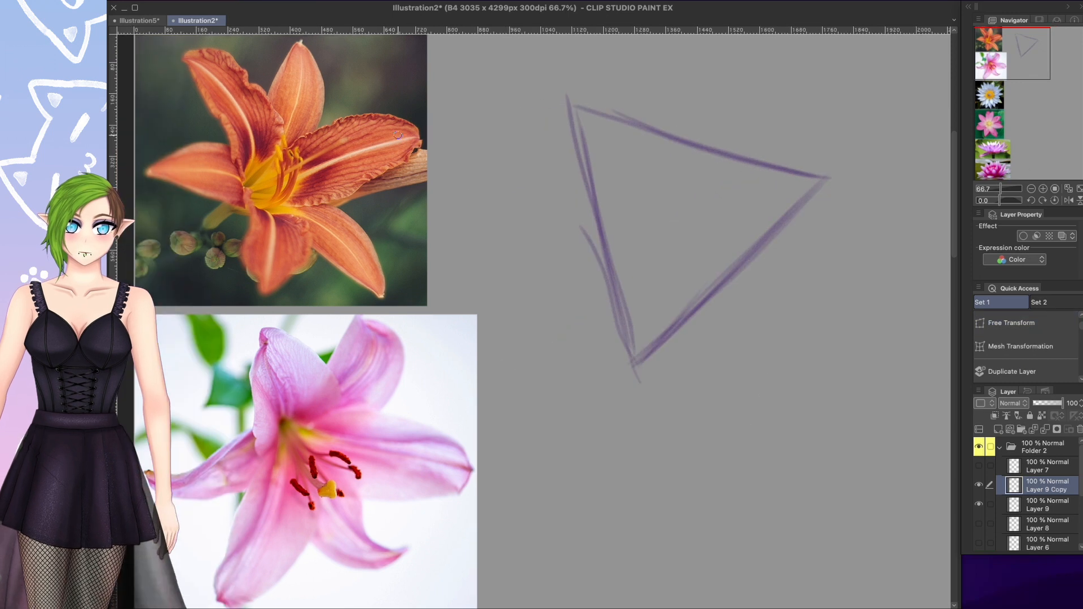
{"action": "left_click", "coordinate": [1011, 323]}
{"action": "left_click", "coordinate": [690, 395]}
{"action": "left_click", "coordinate": [1019, 347]}
{"action": "left_click_drag", "start_coordinate": [718, 93], "coordinate": [723, 80]}
{"action": "left_click", "coordinate": [687, 391]}
{"action": "left_click_drag", "start_coordinate": [666, 142], "coordinate": [598, 194]}
{"action": "left_click_drag", "start_coordinate": [734, 161], "coordinate": [752, 246]}
- Sketch a small circle for the flower's off-centre middle on a new layer and move it into place over the star
{"action": "left_click", "coordinate": [998, 430]}
{"action": "left_click", "coordinate": [1047, 485]}
{"action": "left_click_drag", "start_coordinate": [638, 255], "coordinate": [640, 254]}
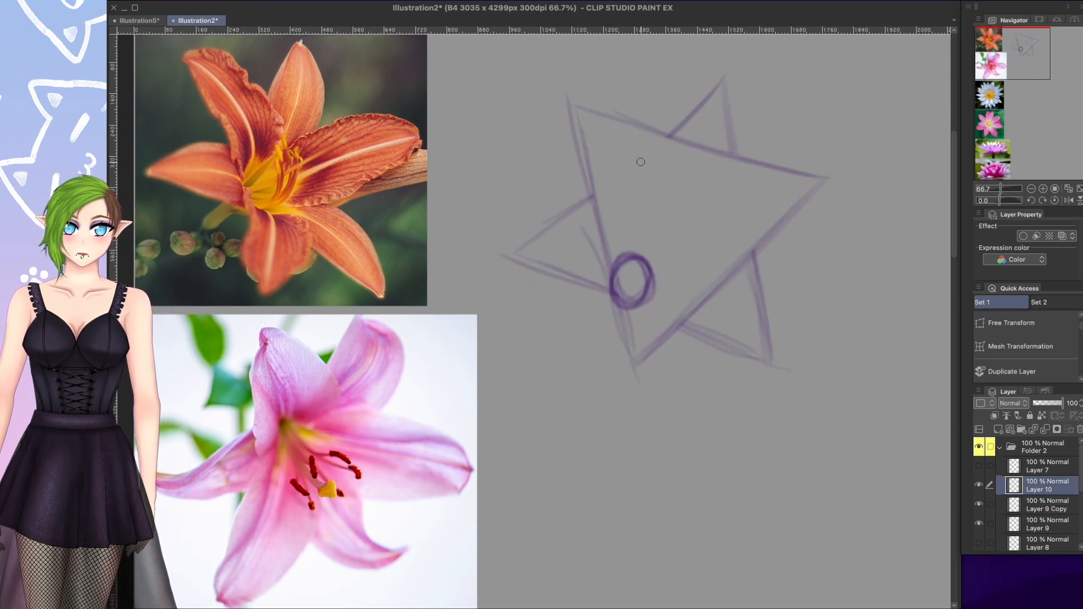
{"action": "left_click", "coordinate": [1048, 505]}
{"action": "left_click", "coordinate": [1011, 323]}
{"action": "left_click", "coordinate": [679, 320]}
{"action": "left_click", "coordinate": [1047, 486]}
- Draw the upper-left and bottom front petals from the centre circle to the large triangle's corners, checking in a flipped view
{"action": "left_click", "coordinate": [1068, 200]}
{"action": "mouse_move", "coordinate": [443, 253]}
{"action": "left_mouse_down"}
{"action": "mouse_move", "coordinate": [440, 198]}
{"action": "mouse_move", "coordinate": [497, 115]}
{"action": "left_mouse_up"}
{"action": "key", "text": "ctrl+z"}
{"action": "left_click_drag", "start_coordinate": [424, 237], "coordinate": [502, 106]}
{"action": "left_click_drag", "start_coordinate": [447, 271], "coordinate": [498, 120]}
{"action": "left_click_drag", "start_coordinate": [437, 362], "coordinate": [448, 282]}
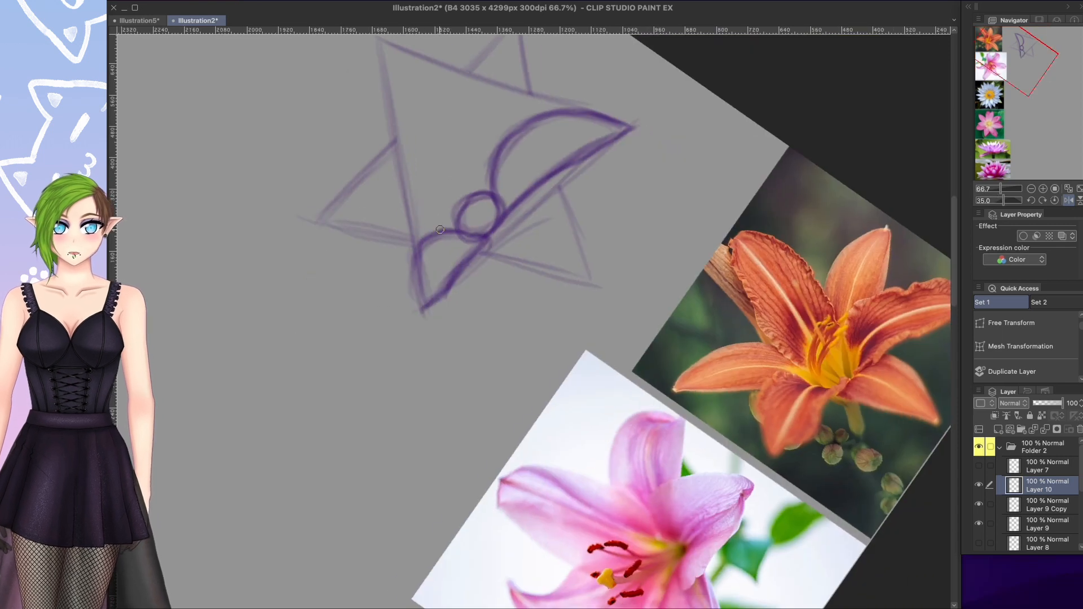
{"action": "left_click_drag", "start_coordinate": [440, 230], "coordinate": [424, 311]}
- Draw the long right-hand front petal from the centre circle to the large triangle's right corner, then restore the normal view
{"action": "mouse_move", "coordinate": [430, 479]}
{"action": "left_mouse_down"}
{"action": "mouse_move", "coordinate": [539, 510]}
{"action": "mouse_move", "coordinate": [659, 462]}
{"action": "mouse_move", "coordinate": [347, 354]}
{"action": "left_mouse_up"}
{"action": "left_click_drag", "start_coordinate": [465, 222], "coordinate": [499, 37]}
{"action": "left_click_drag", "start_coordinate": [504, 224], "coordinate": [525, 37]}
{"action": "left_click", "coordinate": [1054, 200]}
{"action": "left_click", "coordinate": [1068, 200]}
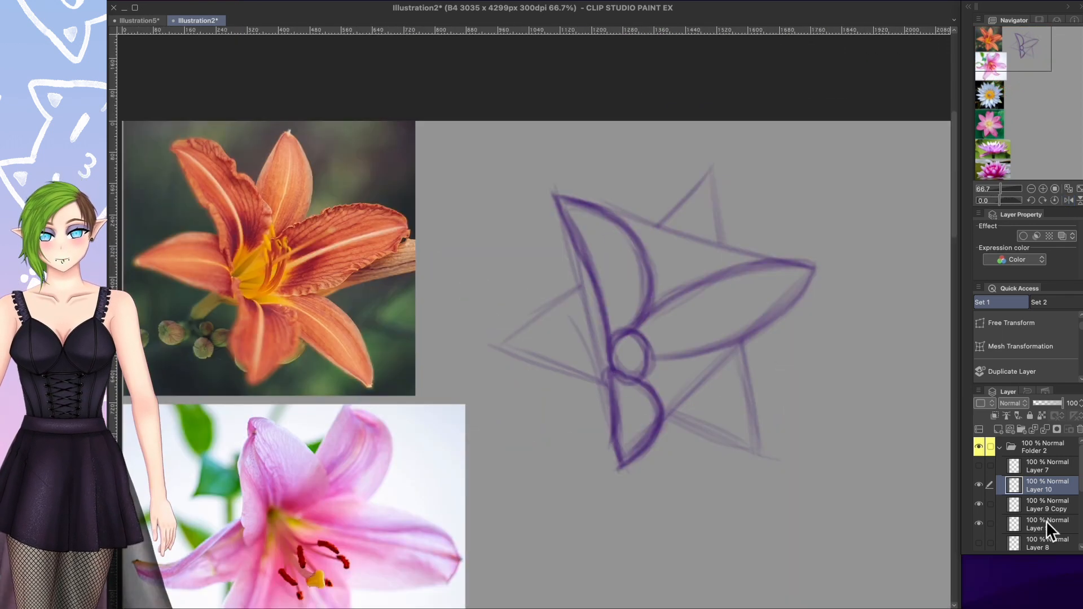
- Adjust the placement of the front petal sketch with Free Transform and refine the petal outlines
{"action": "left_click", "coordinate": [1011, 323]}
{"action": "left_click_drag", "start_coordinate": [701, 358], "coordinate": [720, 356]}
{"action": "key", "text": "Return"}
{"action": "left_click_drag", "start_coordinate": [613, 411], "coordinate": [619, 474]}
{"action": "left_click", "coordinate": [1068, 200]}
{"action": "mouse_move", "coordinate": [478, 210]}
{"action": "left_mouse_down"}
{"action": "mouse_move", "coordinate": [441, 313]}
{"action": "mouse_move", "coordinate": [462, 335]}
{"action": "left_mouse_up"}
{"action": "mouse_move", "coordinate": [598, 147]}
{"action": "left_mouse_down"}
{"action": "mouse_move", "coordinate": [766, 213]}
{"action": "mouse_move", "coordinate": [781, 262]}
{"action": "left_mouse_up"}
{"action": "left_click_drag", "start_coordinate": [397, 174], "coordinate": [403, 73]}
{"action": "mouse_move", "coordinate": [561, 521]}
{"action": "left_mouse_down"}
{"action": "mouse_move", "coordinate": [725, 387]}
{"action": "mouse_move", "coordinate": [686, 183]}
{"action": "left_mouse_up"}
{"action": "mouse_move", "coordinate": [636, 491]}
{"action": "left_mouse_down"}
{"action": "mouse_move", "coordinate": [537, 380]}
{"action": "mouse_move", "coordinate": [581, 361]}
{"action": "left_mouse_up"}
{"action": "left_click_drag", "start_coordinate": [541, 360], "coordinate": [502, 556]}
{"action": "left_click_drag", "start_coordinate": [509, 409], "coordinate": [490, 547]}
- Select the two upper front petals, reshape their curves with Mesh Transformation, and clear the selection
{"action": "left_click_drag", "start_coordinate": [716, 189], "coordinate": [452, 568]}
{"action": "left_click_drag", "start_coordinate": [515, 337], "coordinate": [685, 303]}
{"action": "left_click", "coordinate": [1020, 347]}
{"action": "left_click_drag", "start_coordinate": [545, 284], "coordinate": [521, 293]}
{"action": "left_click_drag", "start_coordinate": [500, 335], "coordinate": [487, 343]}
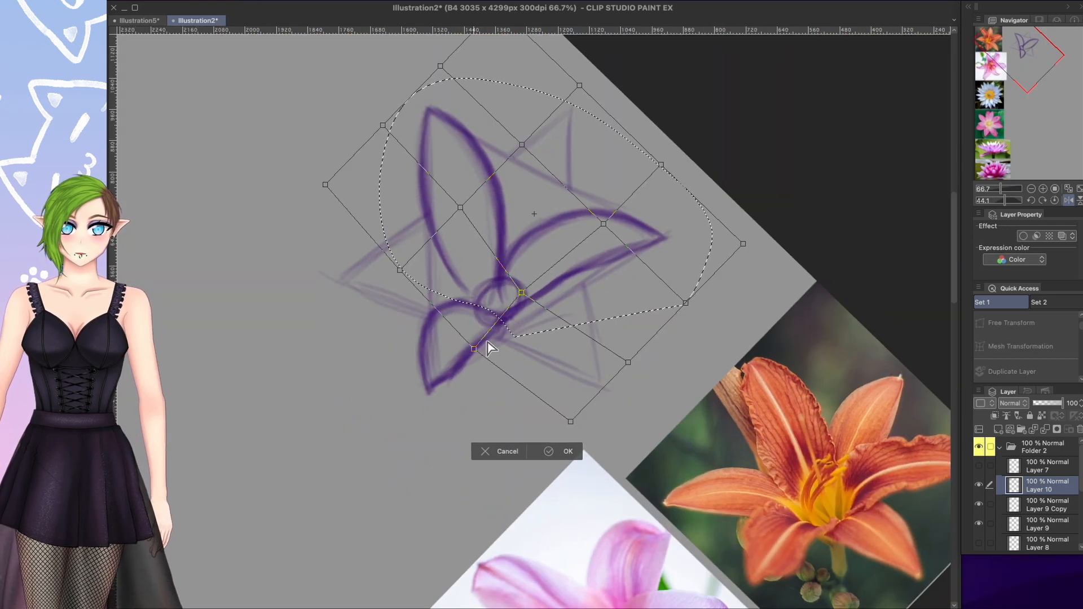
{"action": "left_click_drag", "start_coordinate": [521, 293], "coordinate": [525, 289]}
{"action": "left_click_drag", "start_coordinate": [400, 270], "coordinate": [393, 278]}
{"action": "left_click_drag", "start_coordinate": [486, 271], "coordinate": [529, 333]}
{"action": "left_click_drag", "start_coordinate": [426, 188], "coordinate": [415, 200]}
{"action": "left_click_drag", "start_coordinate": [484, 129], "coordinate": [474, 134]}
{"action": "left_click_drag", "start_coordinate": [564, 339], "coordinate": [445, 251]}
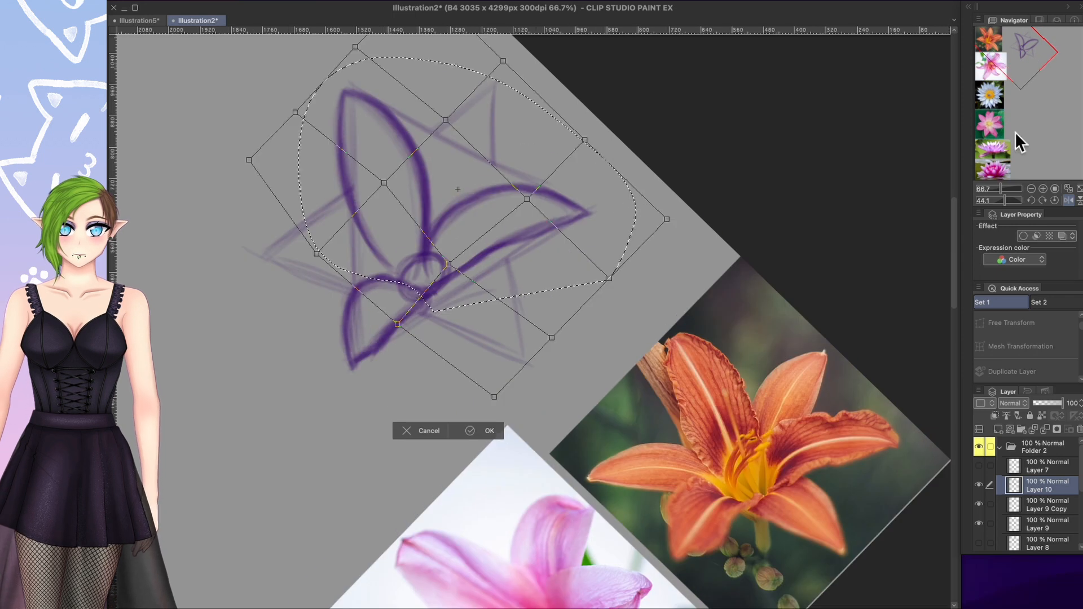
{"action": "left_click_drag", "start_coordinate": [527, 199], "coordinate": [531, 204]}
{"action": "left_click", "coordinate": [489, 431]}
{"action": "key", "text": "super+d"}
- Reshape the front petals and the second triangle together with Mesh Transformation, shifting the area around the centre upward
{"action": "left_click", "coordinate": [1054, 201]}
{"action": "left_click", "coordinate": [1046, 505], "text": "shift"}
{"action": "left_click", "coordinate": [1021, 346]}
{"action": "left_click_drag", "start_coordinate": [653, 295], "coordinate": [645, 290]}
{"action": "left_click_drag", "start_coordinate": [652, 392], "coordinate": [642, 369]}
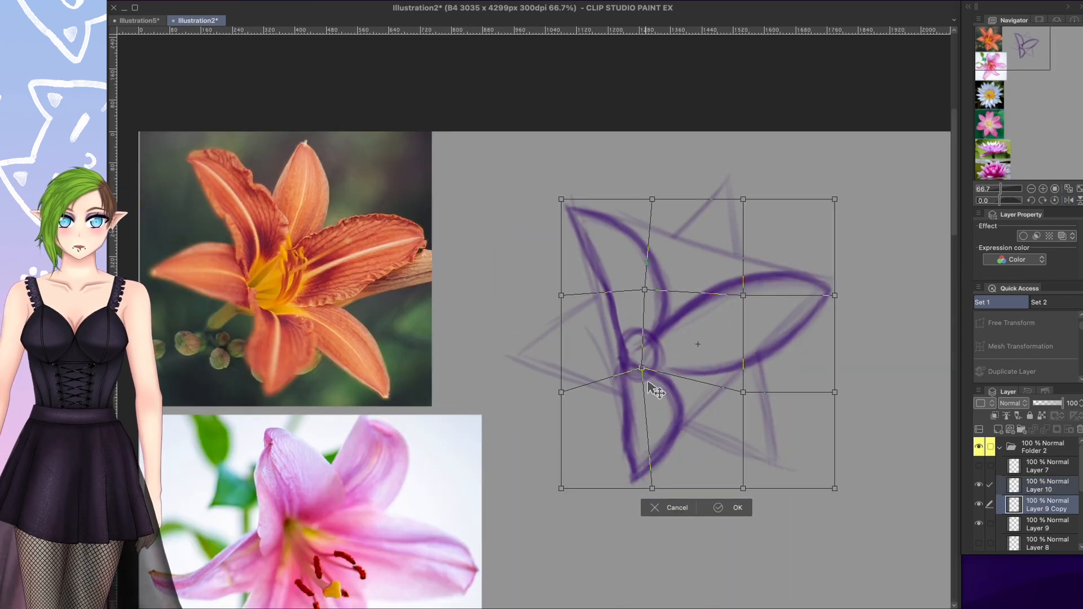
{"action": "left_click_drag", "start_coordinate": [835, 392], "coordinate": [840, 378]}
{"action": "left_click_drag", "start_coordinate": [835, 199], "coordinate": [835, 215]}
{"action": "left_click", "coordinate": [738, 507]}
- Draw the left back petal on a new layer along the star's left point and adjust its placement with Free Transform
{"action": "left_click", "coordinate": [1047, 485]}
{"action": "mouse_move", "coordinate": [765, 365]}
{"action": "left_mouse_down"}
{"action": "mouse_move", "coordinate": [739, 204]}
{"action": "mouse_move", "coordinate": [716, 171]}
{"action": "left_mouse_up"}
{"action": "left_click", "coordinate": [999, 430]}
{"action": "left_click_drag", "start_coordinate": [586, 263], "coordinate": [549, 366]}
{"action": "mouse_move", "coordinate": [718, 251]}
{"action": "left_mouse_down"}
{"action": "mouse_move", "coordinate": [491, 527]}
{"action": "mouse_move", "coordinate": [459, 517]}
{"action": "left_mouse_up"}
{"action": "left_click_drag", "start_coordinate": [485, 394], "coordinate": [434, 506]}
{"action": "left_click_drag", "start_coordinate": [445, 420], "coordinate": [433, 551]}
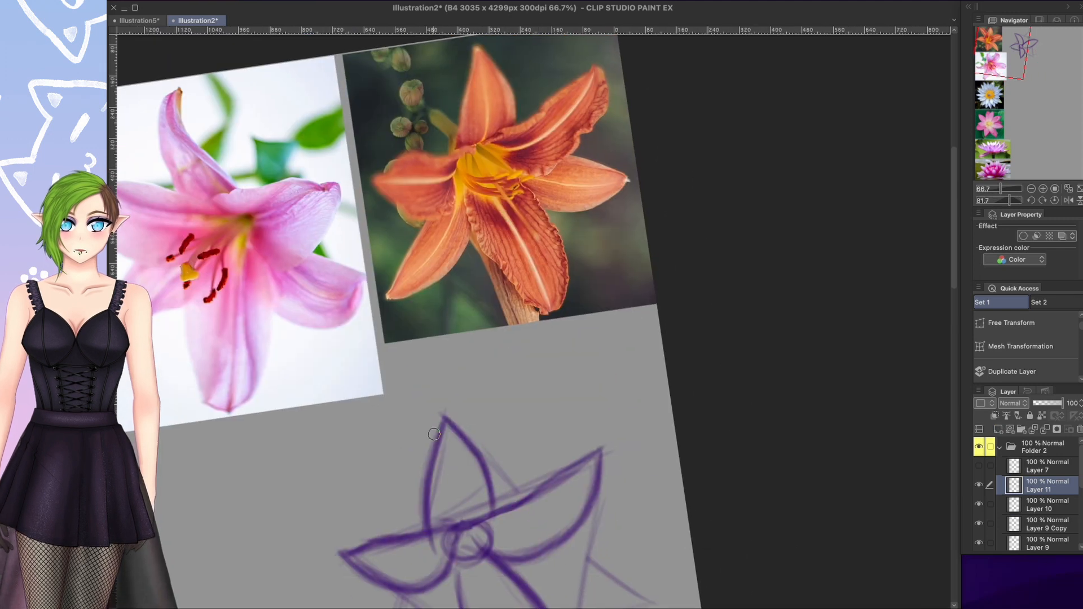
{"action": "left_click", "coordinate": [1054, 200]}
{"action": "left_click", "coordinate": [1011, 323]}
{"action": "left_click_drag", "start_coordinate": [749, 383], "coordinate": [750, 374]}
{"action": "left_click", "coordinate": [710, 484]}
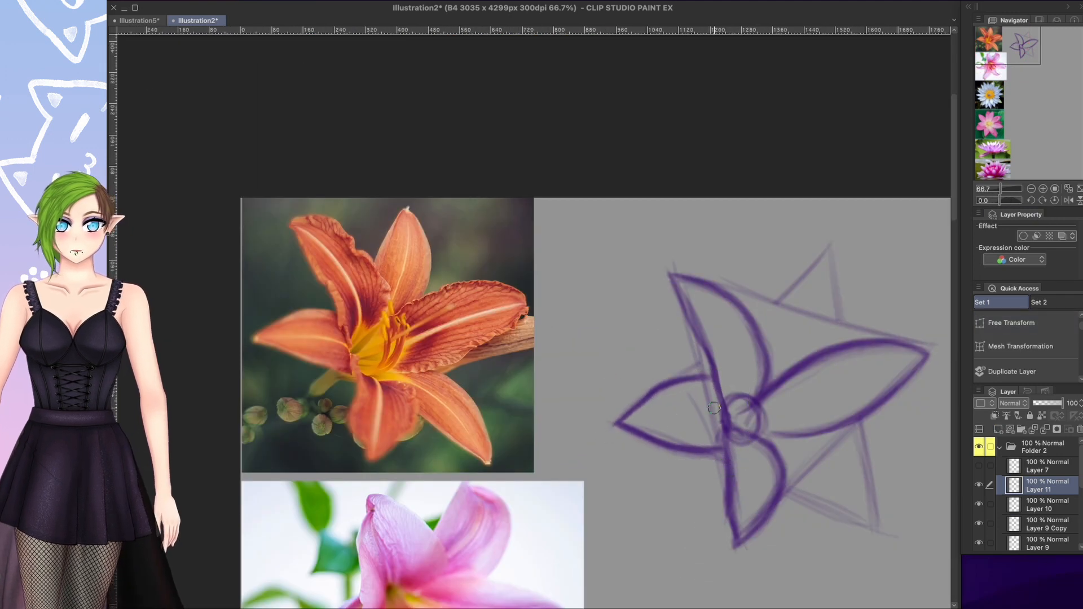
- Place the back-petal layer beneath the front petals and draw the top back petal between the two upper front petals
{"action": "left_click_drag", "start_coordinate": [658, 388], "coordinate": [675, 312]}
{"action": "left_click_drag", "start_coordinate": [646, 479], "coordinate": [705, 403]}
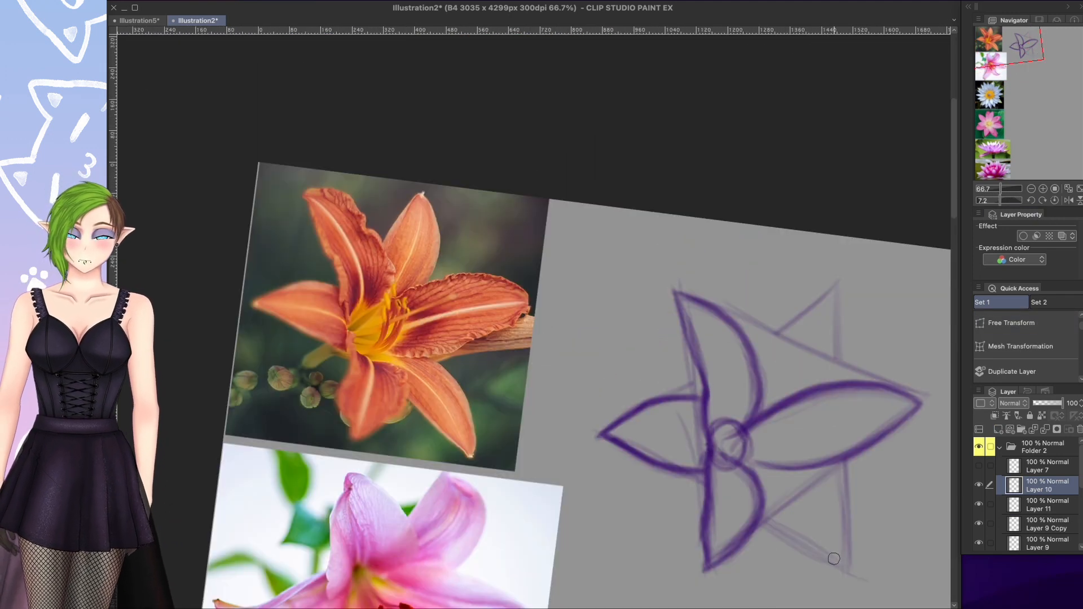
{"action": "left_click", "coordinate": [1068, 200]}
{"action": "left_click_drag", "start_coordinate": [637, 271], "coordinate": [648, 318]}
{"action": "left_click", "coordinate": [1046, 505]}
{"action": "left_click_drag", "start_coordinate": [357, 191], "coordinate": [341, 298]}
{"action": "key", "text": "h"}
{"action": "left_click_drag", "start_coordinate": [708, 195], "coordinate": [664, 291]}
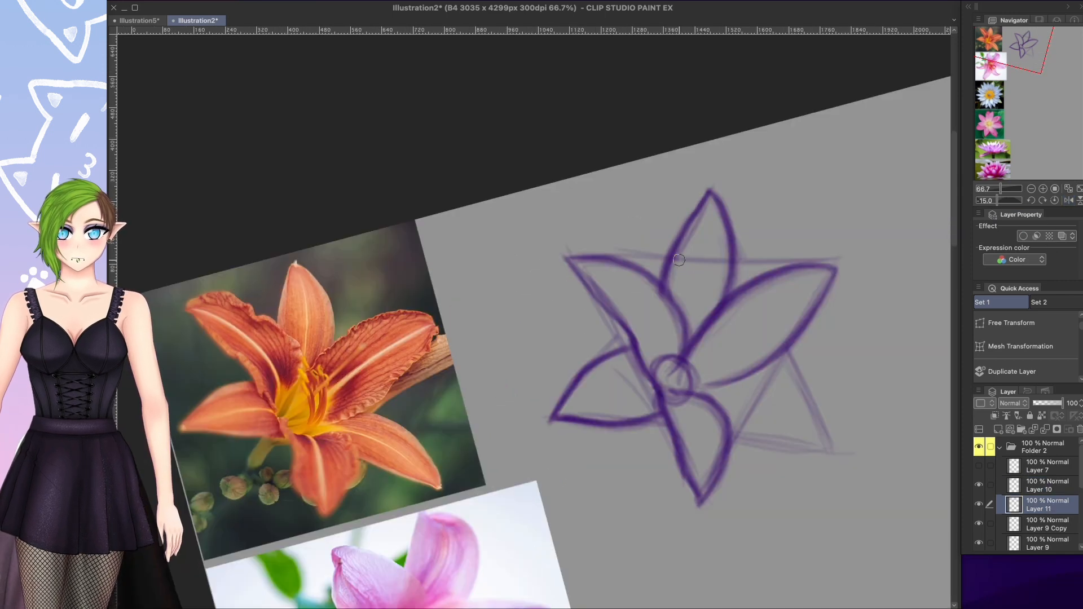
- Draw the lower-right back petal between the right and bottom front petals, rotating the canvas for each curved side
{"action": "left_click_drag", "start_coordinate": [773, 419], "coordinate": [624, 105]}
{"action": "left_click_drag", "start_coordinate": [609, 142], "coordinate": [536, 510]}
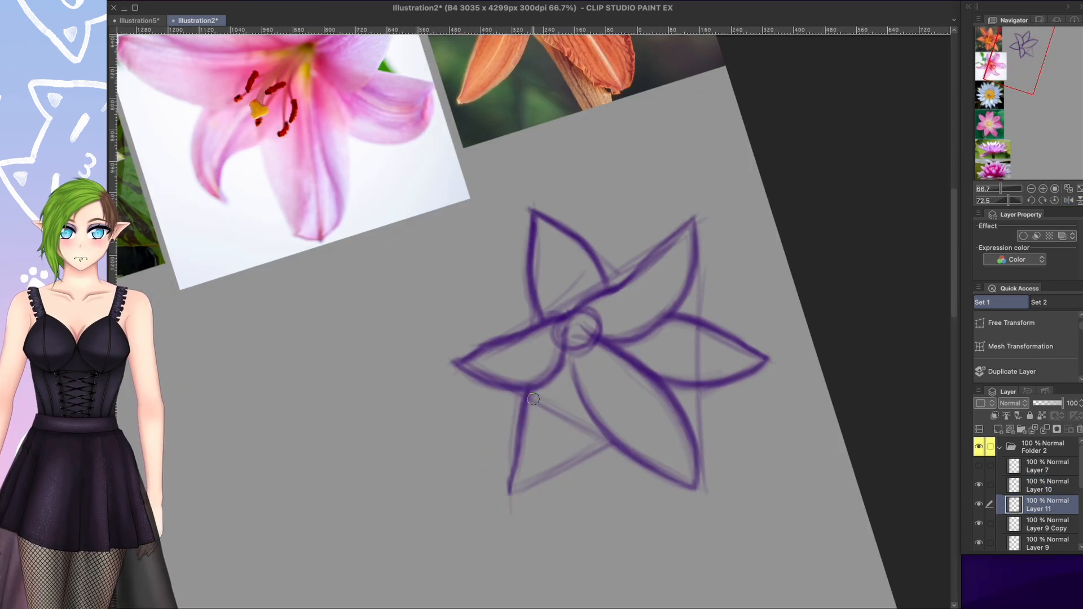
{"action": "left_click_drag", "start_coordinate": [772, 250], "coordinate": [310, 212]}
{"action": "left_click_drag", "start_coordinate": [688, 209], "coordinate": [648, 168]}
{"action": "left_click", "coordinate": [826, 187]}
{"action": "left_click_drag", "start_coordinate": [705, 237], "coordinate": [640, 162]}
{"action": "left_click_drag", "start_coordinate": [517, 106], "coordinate": [453, 211]}
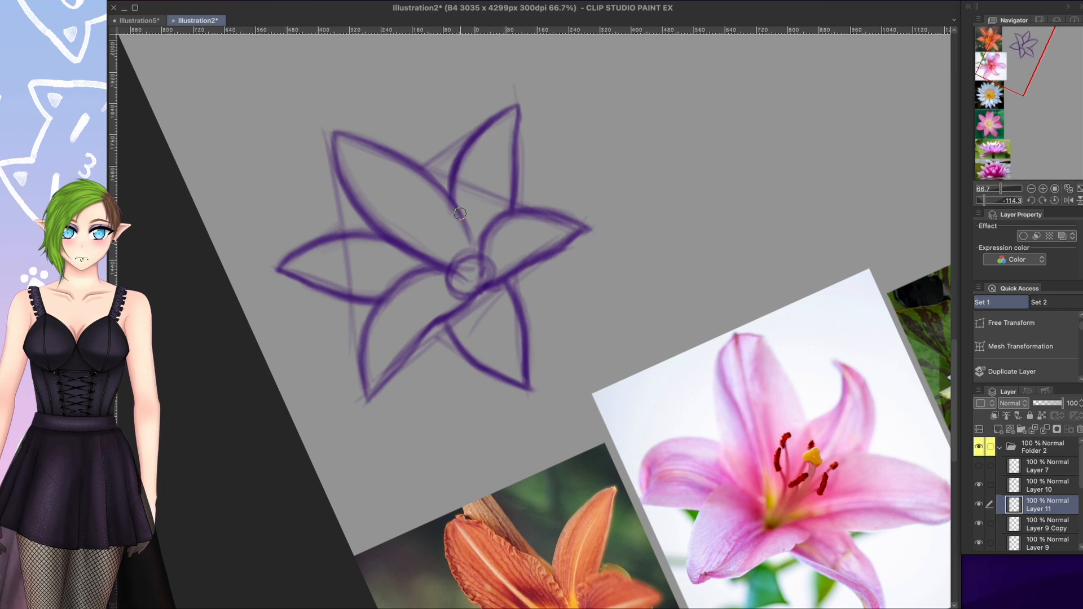
- Refine the petals' shape with Mesh Transformation in the unrotated view, nudging the grid points along the lower and left edges
{"action": "left_click", "coordinate": [1054, 200]}
{"action": "left_click", "coordinate": [1021, 345]}
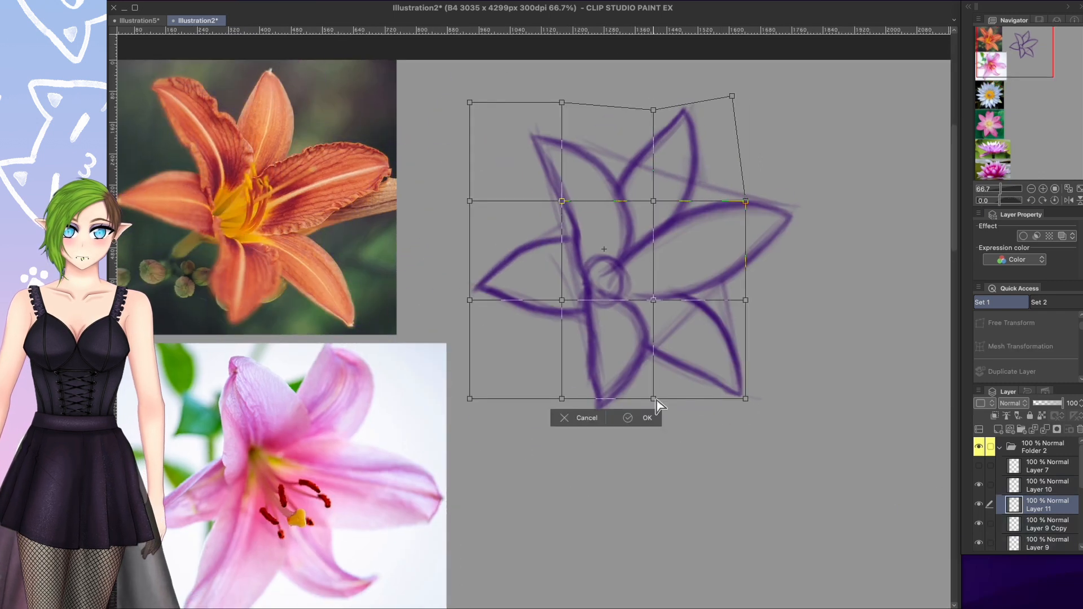
{"action": "left_click_drag", "start_coordinate": [653, 398], "coordinate": [657, 397]}
{"action": "left_click_drag", "start_coordinate": [470, 300], "coordinate": [466, 301]}
{"action": "key", "text": "Return"}
- Shade the flower's centre in purple and sketch a curved midrib along each petal on a new layer, rotating and flipping the canvas
{"action": "key", "text": "ctrl+shift+n"}
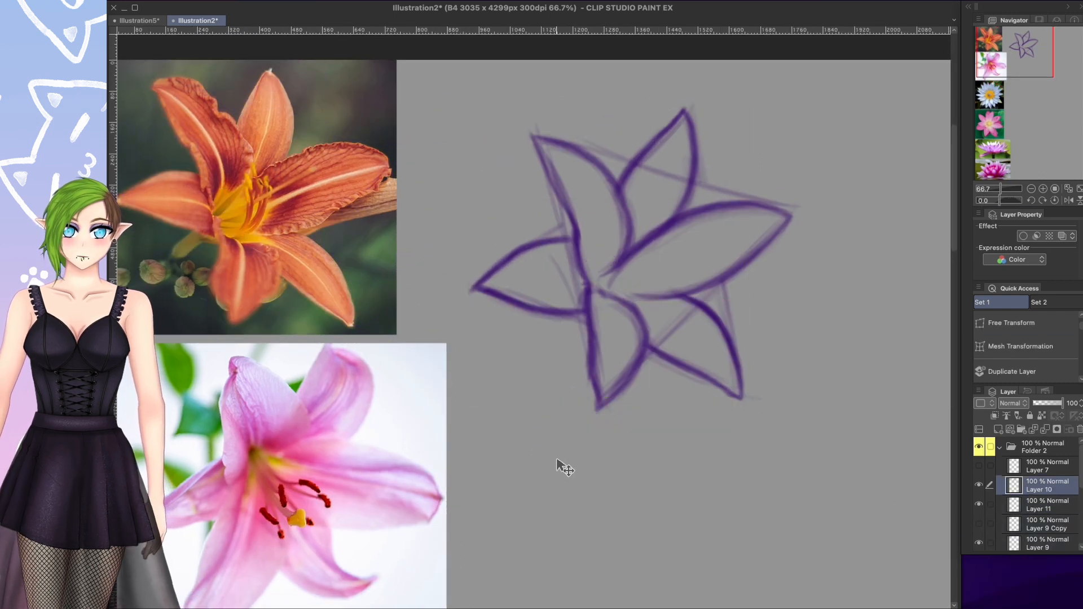
{"action": "left_click_drag", "start_coordinate": [660, 266], "coordinate": [591, 284]}
{"action": "key", "text": "h"}
{"action": "left_click_drag", "start_coordinate": [486, 248], "coordinate": [472, 285]}
{"action": "mouse_move", "coordinate": [472, 285]}
{"action": "left_mouse_down"}
{"action": "mouse_move", "coordinate": [428, 338]}
{"action": "mouse_move", "coordinate": [648, 236]}
{"action": "mouse_move", "coordinate": [523, 151]}
{"action": "mouse_move", "coordinate": [435, 203]}
{"action": "mouse_move", "coordinate": [509, 280]}
{"action": "mouse_move", "coordinate": [474, 407]}
{"action": "left_mouse_up"}
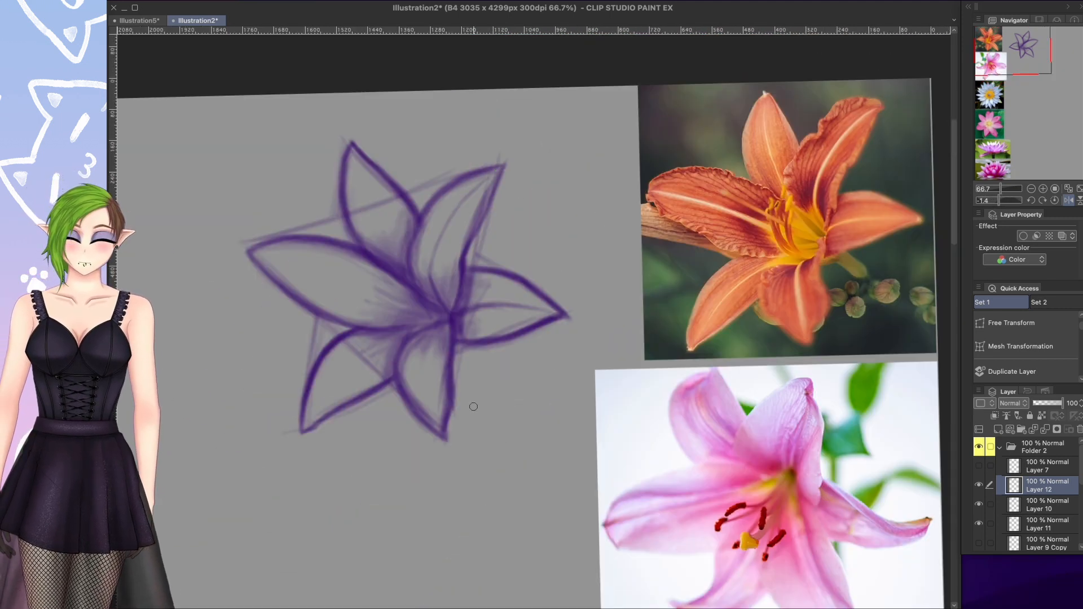
{"action": "mouse_move", "coordinate": [644, 286]}
{"action": "left_mouse_down"}
{"action": "mouse_move", "coordinate": [826, 213]}
{"action": "mouse_move", "coordinate": [567, 163]}
{"action": "left_mouse_up"}
{"action": "left_click_drag", "start_coordinate": [440, 327], "coordinate": [431, 418]}
{"action": "left_click_drag", "start_coordinate": [370, 361], "coordinate": [390, 409]}
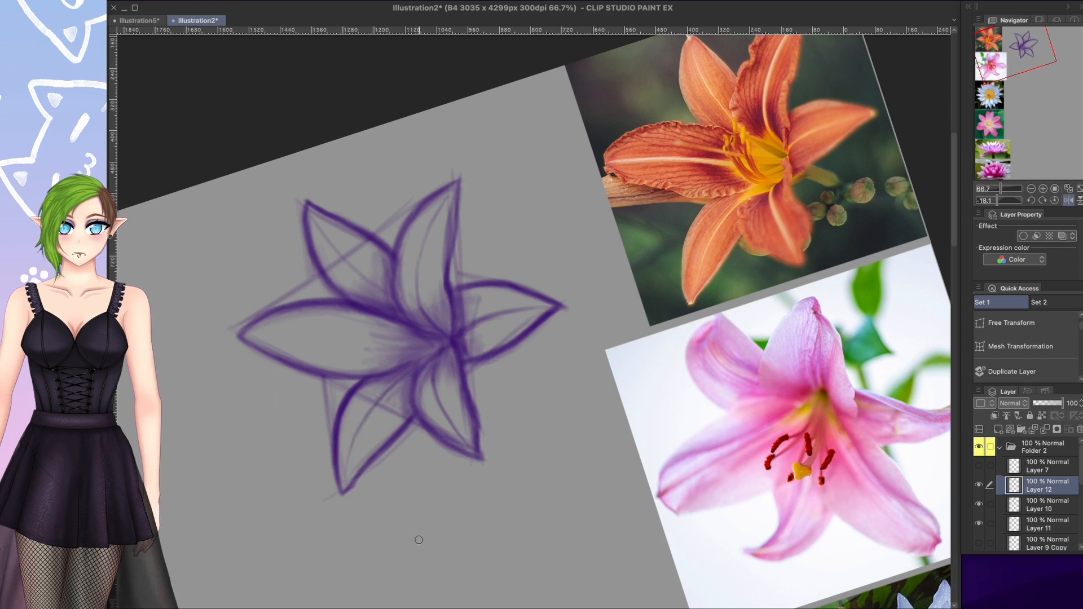
{"action": "left_click_drag", "start_coordinate": [418, 540], "coordinate": [524, 417]}
{"action": "key", "text": "super+at"}
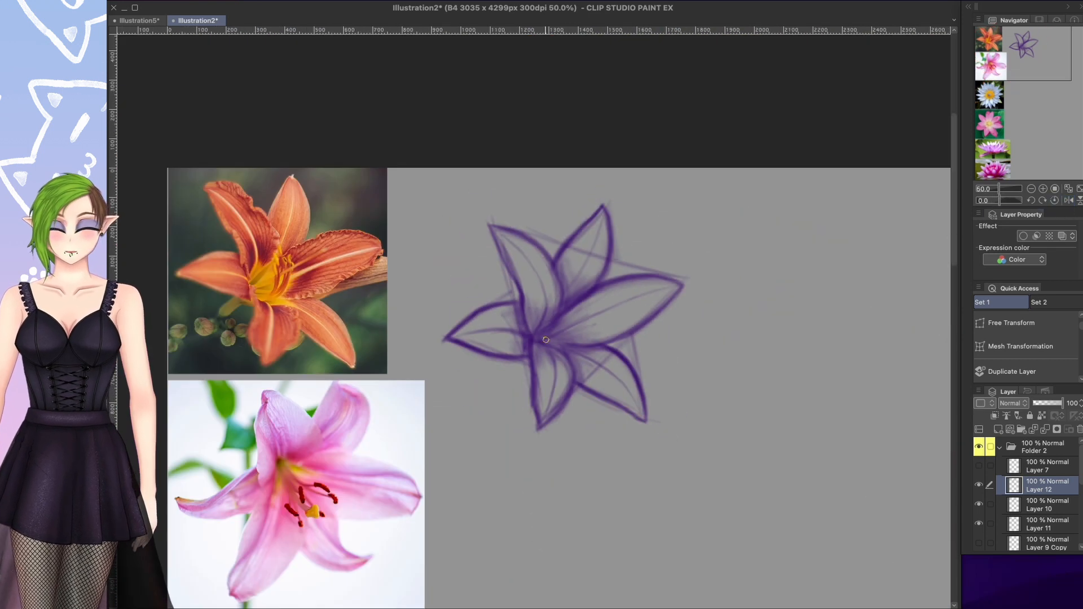
- Hide the two-triangle star guide layer beneath the petals
{"action": "scroll", "coordinate": [1034, 515], "scroll_direction": "down", "scroll_amount": 3}
{"action": "left_click", "coordinate": [979, 519]}
{"action": "scroll", "coordinate": [1047, 496], "scroll_direction": "up", "scroll_amount": 3}
{"action": "scroll", "coordinate": [766, 236], "scroll_direction": "up", "scroll_amount": 1}
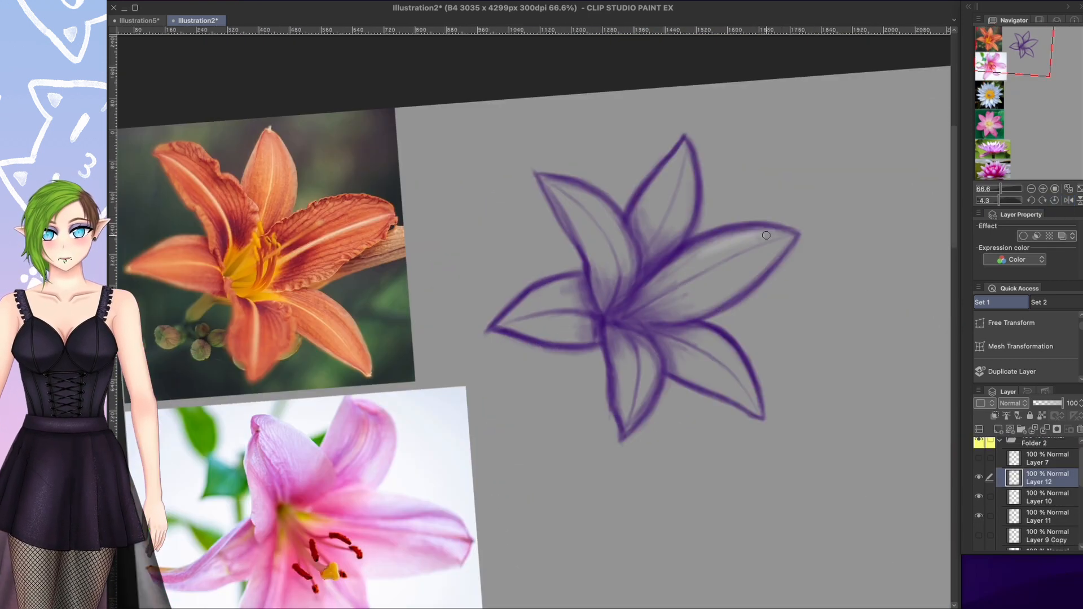
- Paint soft light-grey highlights along the right front petal on the shading layer, rotating the canvas to suit the strokes
{"action": "left_click_drag", "start_coordinate": [763, 252], "coordinate": [700, 291]}
{"action": "left_click_drag", "start_coordinate": [763, 252], "coordinate": [457, 96]}
{"action": "left_click_drag", "start_coordinate": [567, 119], "coordinate": [553, 143]}
{"action": "key", "text": "super+Tab"}
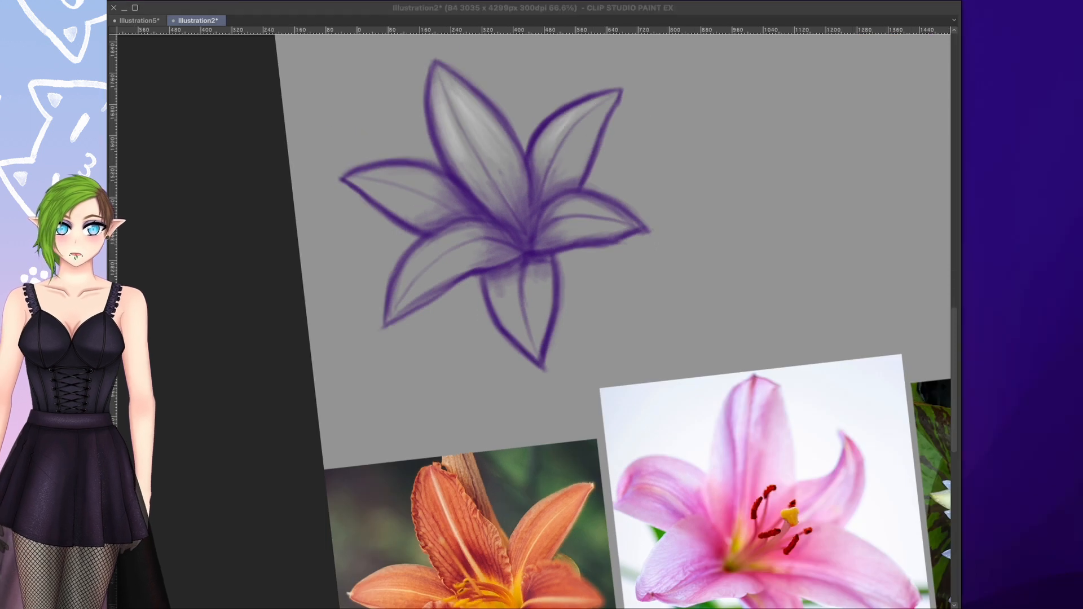
{"action": "left_click", "coordinate": [560, 124]}
{"action": "left_click_drag", "start_coordinate": [600, 108], "coordinate": [565, 152]}
{"action": "left_click_drag", "start_coordinate": [611, 102], "coordinate": [356, 218]}
- Touch up the front-petal line layer near the flower's centre and highlight the lower-right back petal in light grey
{"action": "left_click", "coordinate": [1046, 497]}
{"action": "left_click_drag", "start_coordinate": [451, 210], "coordinate": [430, 238]}
{"action": "left_click_drag", "start_coordinate": [450, 211], "coordinate": [426, 250]}
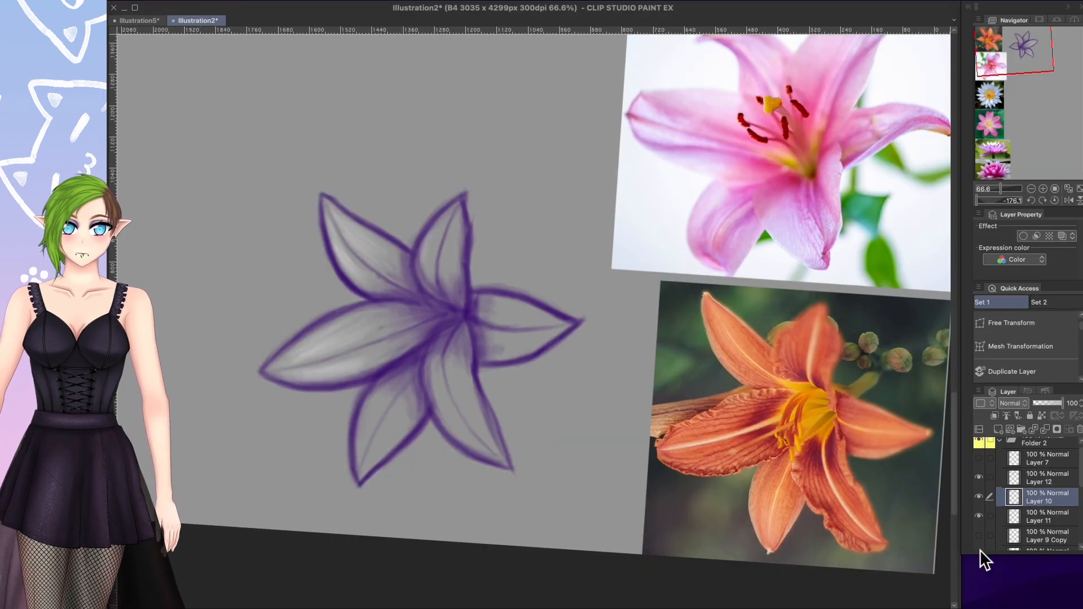
{"action": "left_click_drag", "start_coordinate": [474, 356], "coordinate": [491, 266]}
{"action": "left_click_drag", "start_coordinate": [655, 263], "coordinate": [508, 187]}
{"action": "left_click", "coordinate": [1047, 478]}
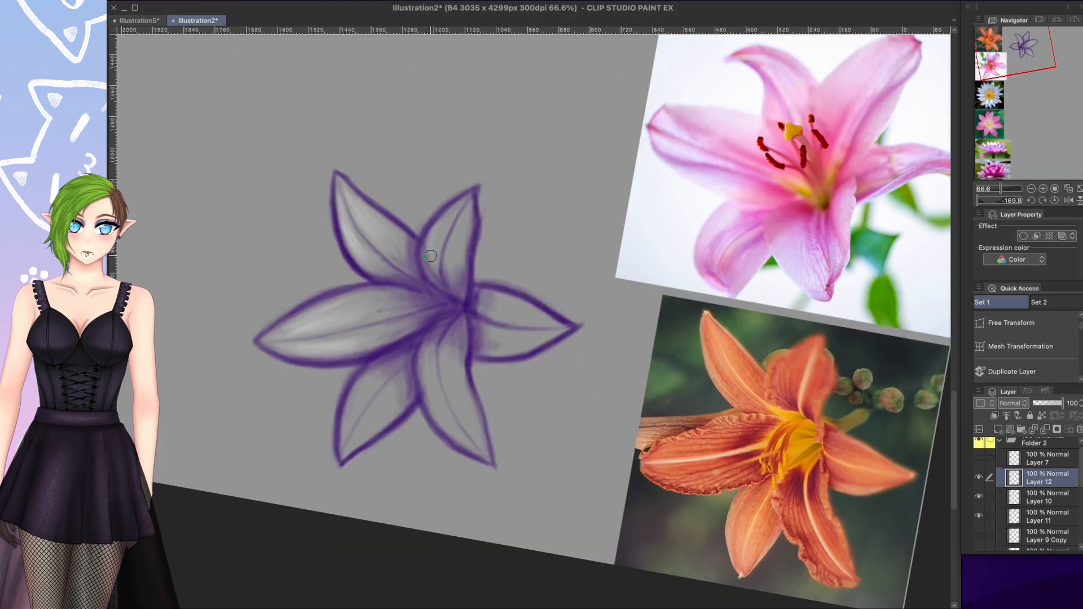
- Add light-grey highlights beside the midribs of the left back petal and the bottom and upper-left front petals
{"action": "left_click_drag", "start_coordinate": [526, 229], "coordinate": [585, 394]}
{"action": "left_click", "coordinate": [601, 261]}
{"action": "left_click_drag", "start_coordinate": [498, 204], "coordinate": [472, 248]}
{"action": "mouse_move", "coordinate": [474, 237]}
{"action": "left_mouse_down"}
{"action": "mouse_move", "coordinate": [622, 314]}
{"action": "mouse_move", "coordinate": [456, 366]}
{"action": "left_mouse_up"}
{"action": "left_click_drag", "start_coordinate": [355, 299], "coordinate": [317, 367]}
{"action": "left_click_drag", "start_coordinate": [364, 320], "coordinate": [325, 380]}
{"action": "mouse_move", "coordinate": [350, 222]}
{"action": "left_mouse_down"}
{"action": "mouse_move", "coordinate": [575, 117]}
{"action": "mouse_move", "coordinate": [332, 377]}
{"action": "left_mouse_up"}
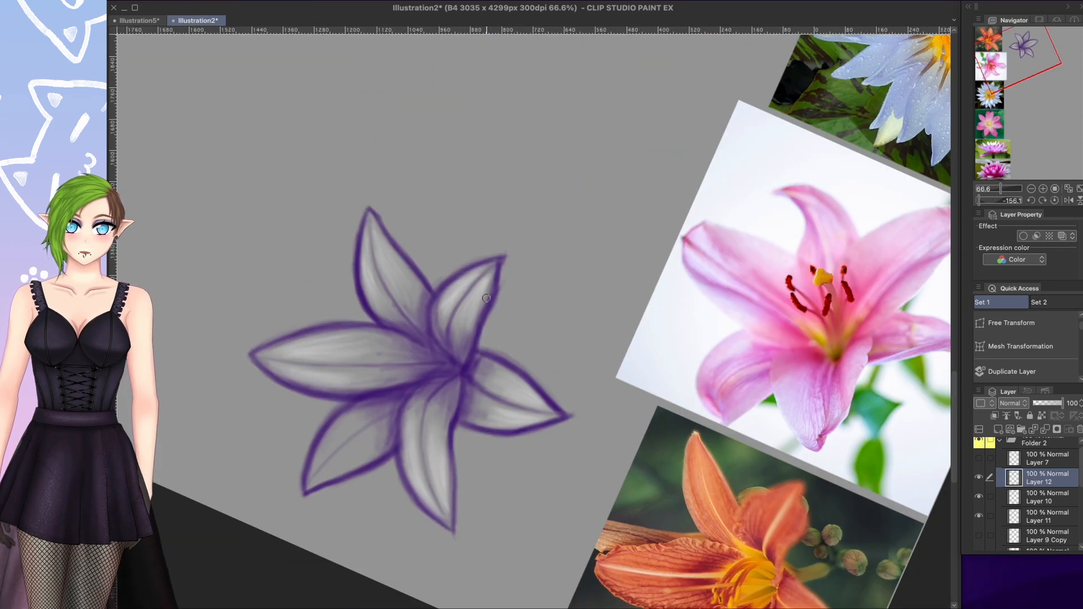
- Highlight the top back petal in light grey, working in the mirrored canvas view
{"action": "left_click", "coordinate": [1068, 200]}
{"action": "left_click_drag", "start_coordinate": [666, 372], "coordinate": [584, 186]}
{"action": "left_click_drag", "start_coordinate": [510, 223], "coordinate": [464, 274]}
{"action": "key", "text": "Tab"}
{"action": "key", "text": "Tab"}
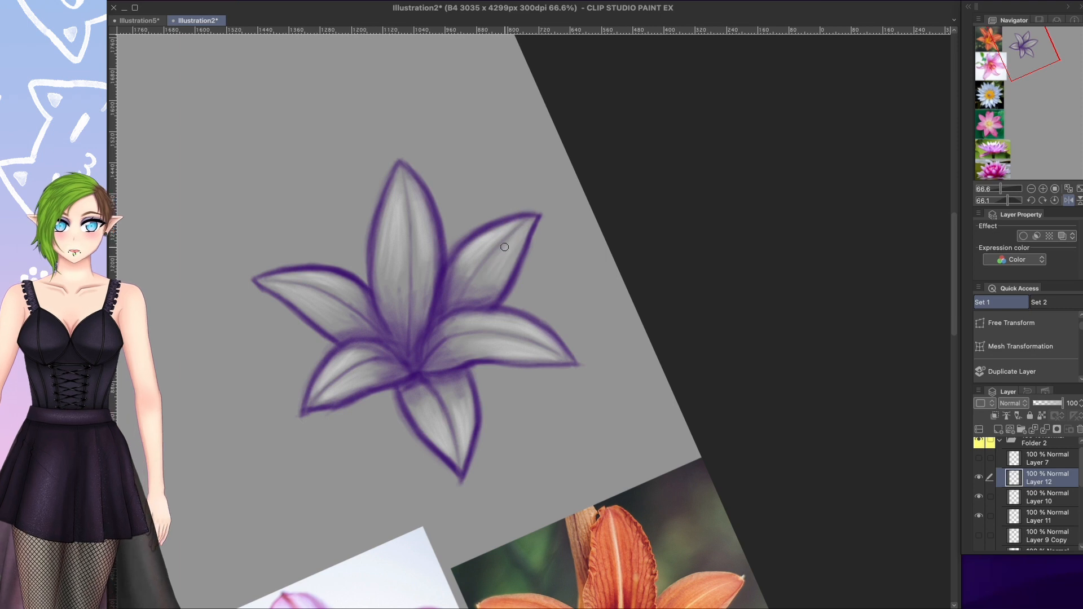
{"action": "left_click", "coordinate": [1069, 201]}
{"action": "left_click_drag", "start_coordinate": [657, 172], "coordinate": [644, 276]}
- Draw several short yellow anthers beside the flower's centre on a new layer, undoing and redrawing misplaced strokes
{"action": "left_click", "coordinate": [1054, 200]}
{"action": "left_click", "coordinate": [998, 430]}
{"action": "left_click_drag", "start_coordinate": [554, 366], "coordinate": [541, 384]}
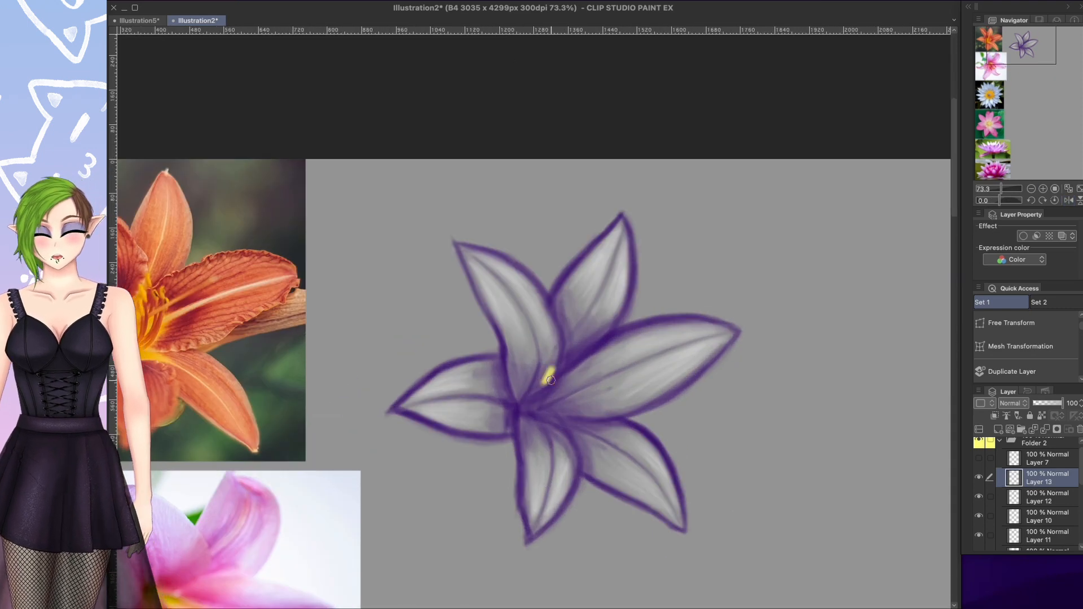
{"action": "left_click_drag", "start_coordinate": [603, 308], "coordinate": [607, 325]}
{"action": "left_click_drag", "start_coordinate": [618, 296], "coordinate": [615, 316]}
{"action": "left_click_drag", "start_coordinate": [632, 296], "coordinate": [625, 317]}
{"action": "key", "text": "super+z"}
{"action": "key", "text": "super+z"}
{"action": "mouse_move", "coordinate": [695, 207]}
{"action": "left_mouse_down"}
{"action": "mouse_move", "coordinate": [723, 273]}
{"action": "mouse_move", "coordinate": [678, 186]}
{"action": "left_mouse_up"}
{"action": "mouse_move", "coordinate": [611, 288]}
{"action": "left_mouse_down"}
{"action": "mouse_move", "coordinate": [605, 305]}
{"action": "mouse_move", "coordinate": [621, 309]}
{"action": "left_mouse_up"}
{"action": "left_click_drag", "start_coordinate": [655, 209], "coordinate": [694, 361]}
- Draw thin purple filaments from the flower's centre to the yellow anthers on another new layer
{"action": "left_click", "coordinate": [999, 430]}
{"action": "left_click_drag", "start_coordinate": [585, 359], "coordinate": [553, 407]}
{"action": "left_click_drag", "start_coordinate": [694, 360], "coordinate": [692, 276]}
{"action": "left_click_drag", "start_coordinate": [614, 353], "coordinate": [599, 384]}
{"action": "mouse_move", "coordinate": [675, 378]}
{"action": "left_mouse_down"}
{"action": "mouse_move", "coordinate": [493, 175]}
{"action": "mouse_move", "coordinate": [681, 360]}
{"action": "left_mouse_up"}
- Shade the stamens with their layer's transparent pixels locked, and select the petal-shading layer beneath them
{"action": "left_click", "coordinate": [1042, 415]}
{"action": "left_click_drag", "start_coordinate": [629, 398], "coordinate": [578, 436]}
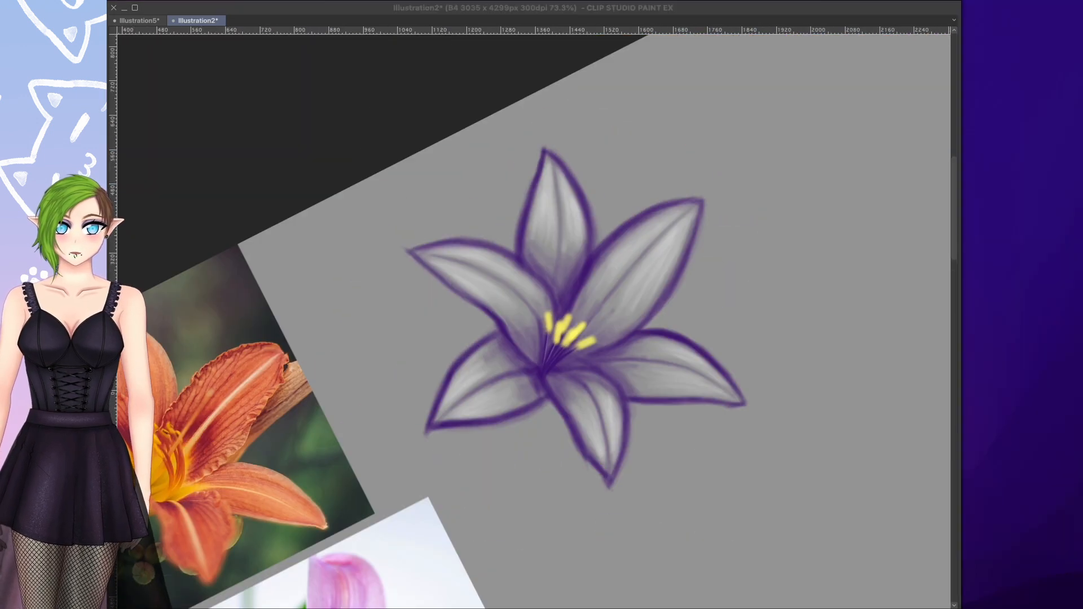
{"action": "left_click_drag", "start_coordinate": [675, 237], "coordinate": [690, 271]}
{"action": "mouse_move", "coordinate": [568, 358]}
{"action": "left_mouse_down"}
{"action": "mouse_move", "coordinate": [539, 370]}
{"action": "mouse_move", "coordinate": [553, 346]}
{"action": "left_mouse_up"}
{"action": "left_click", "coordinate": [1047, 478]}
{"action": "left_click_drag", "start_coordinate": [677, 389], "coordinate": [678, 255]}
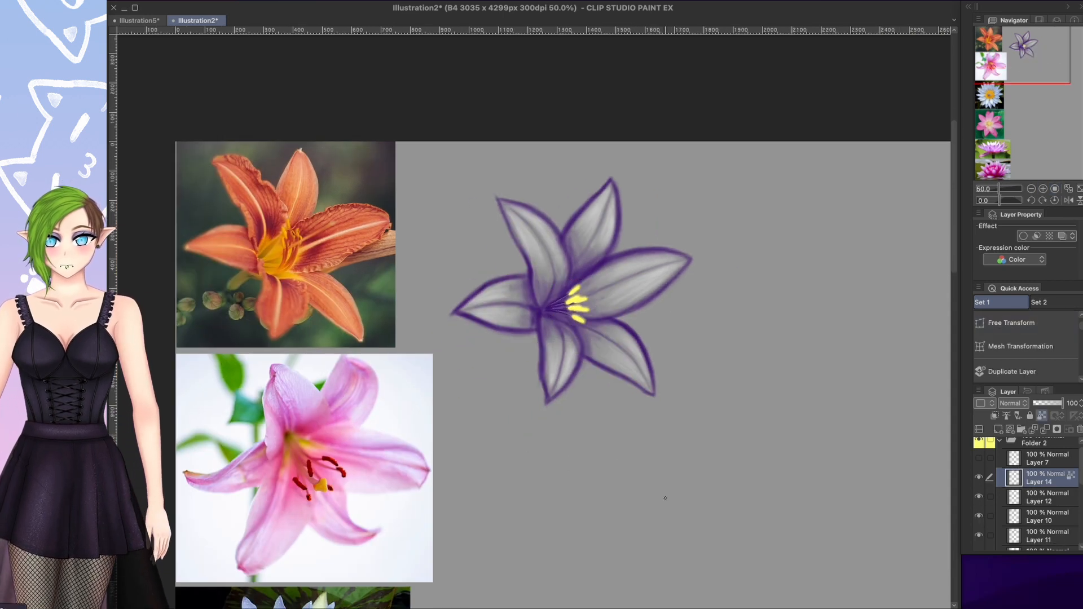
{"action": "left_click", "coordinate": [1038, 496]}
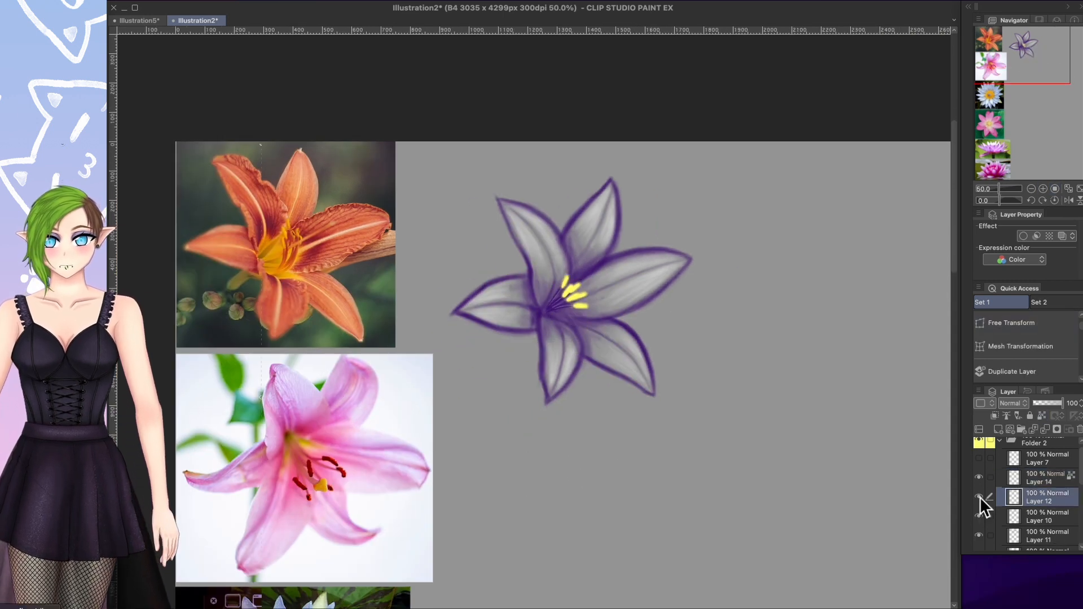